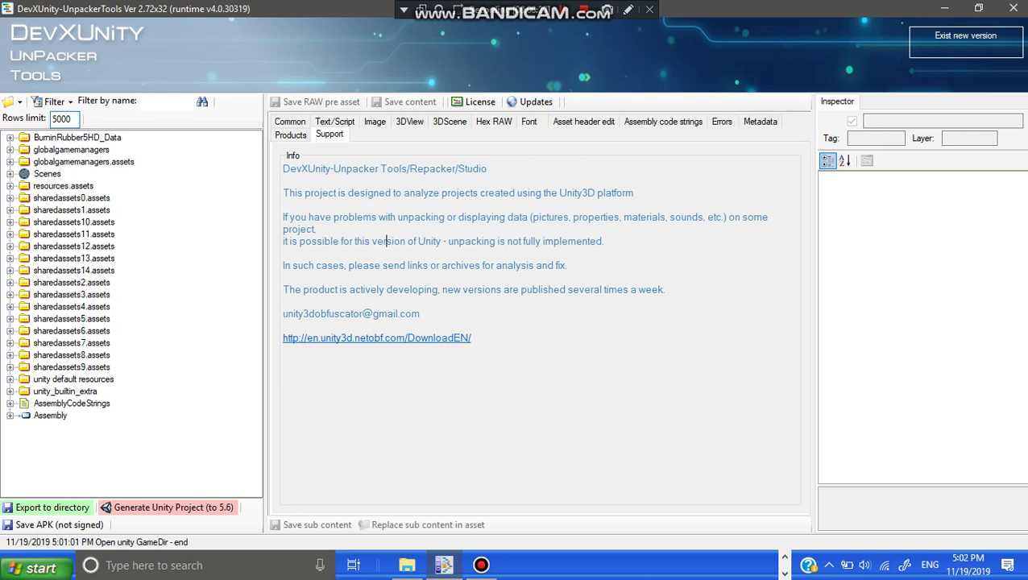
# Step: Expand the textures folder inside resources.assets and look over its cars, tracks, misc, effects, weapons and 2d subfolders
pyautogui.click(77, 138)
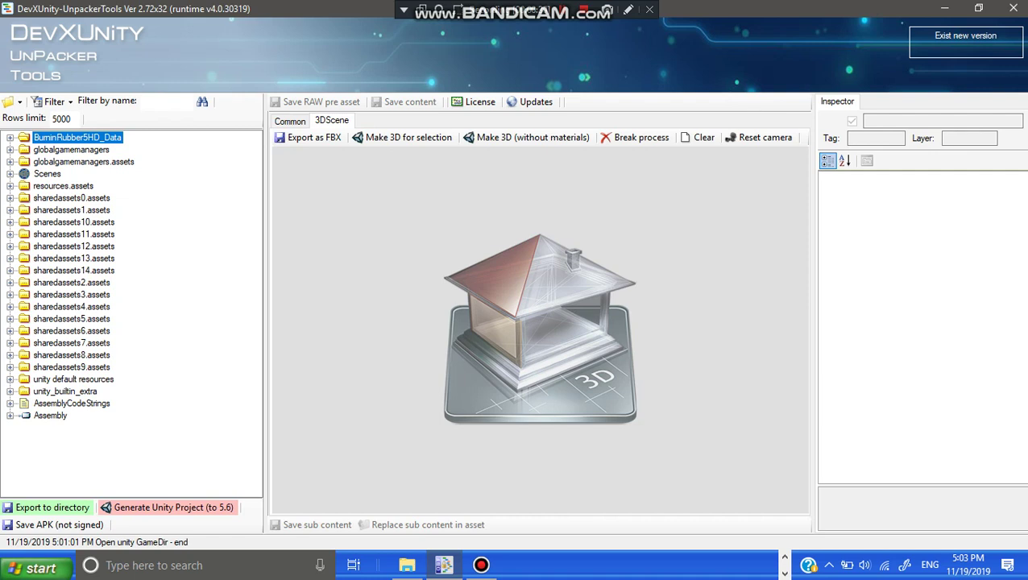
pyautogui.click(11, 186)
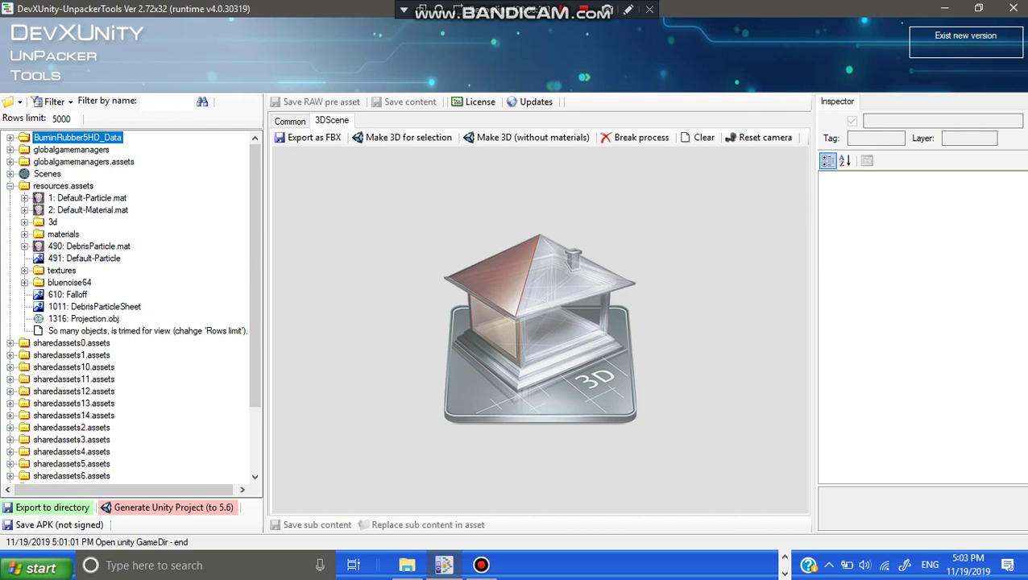
pyautogui.click(24, 270)
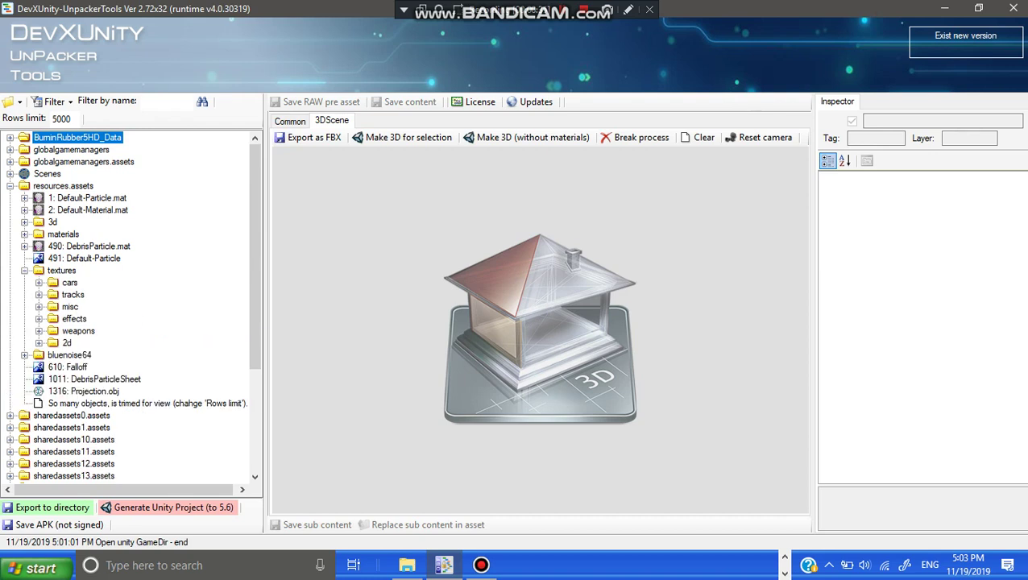
pyautogui.click(70, 283)
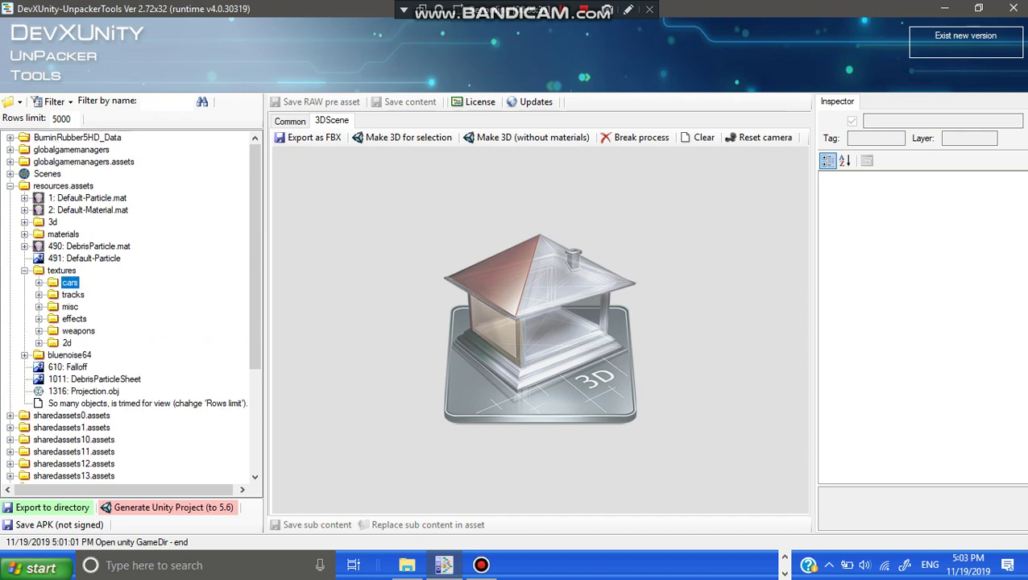
pyautogui.click(72, 295)
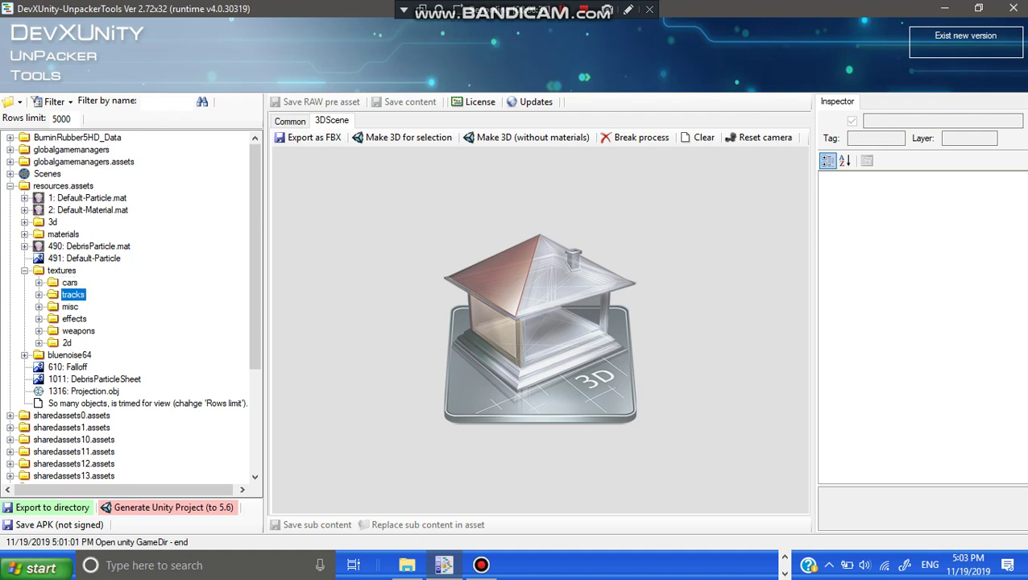
pyautogui.click(70, 307)
pyautogui.click(74, 319)
pyautogui.click(78, 331)
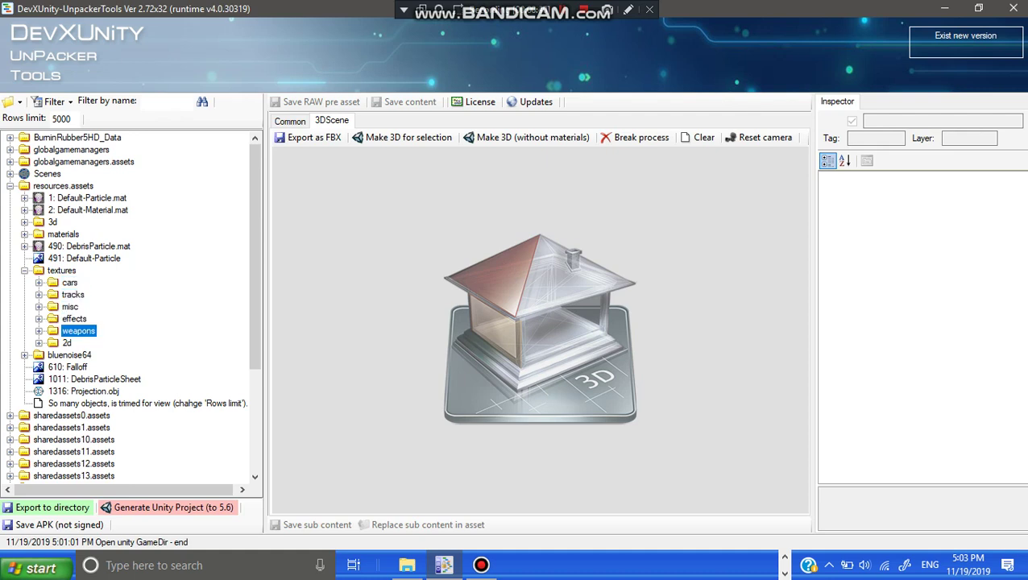
pyautogui.click(67, 343)
# Step: Check the contents of the weapons textures folder and preview Defreeze_Texture in the 2d folder
pyautogui.click(39, 332)
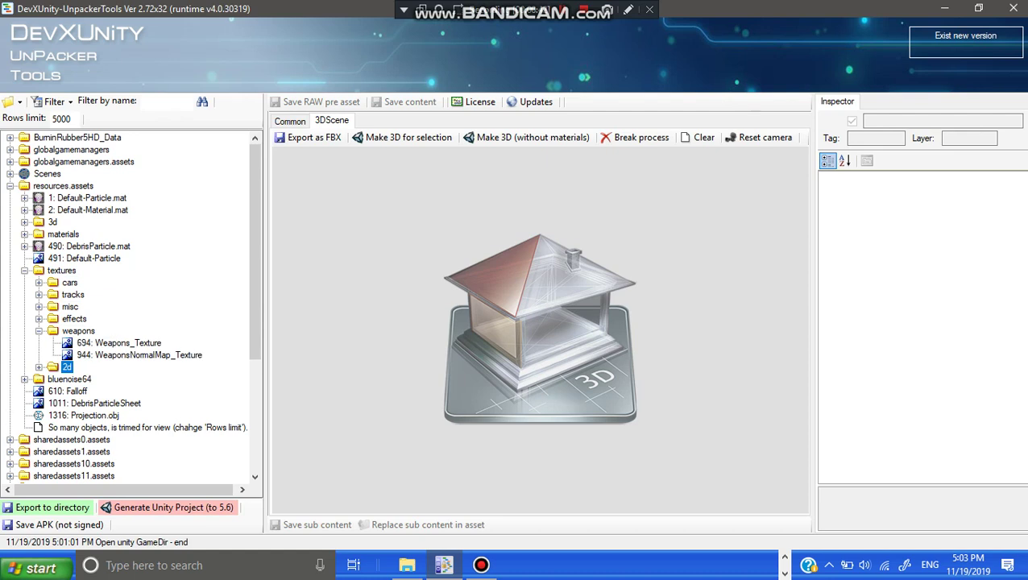
pyautogui.click(38, 367)
pyautogui.click(38, 330)
pyautogui.click(113, 354)
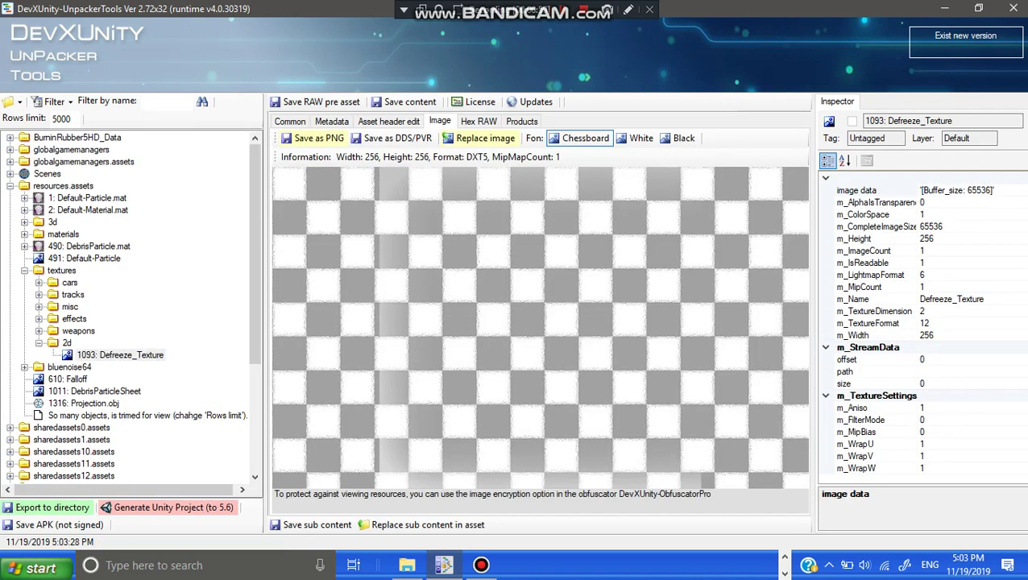
# Step: Preview the Falloff and DebrisParticleSheet images and the Projection.obj model in resources.assets
pyautogui.click(68, 378)
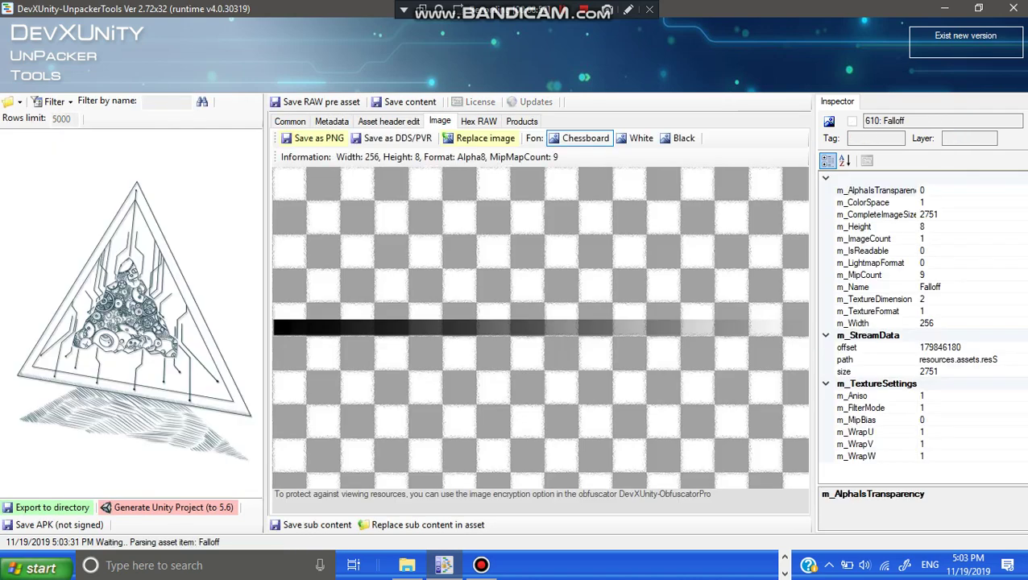
pyautogui.click(95, 390)
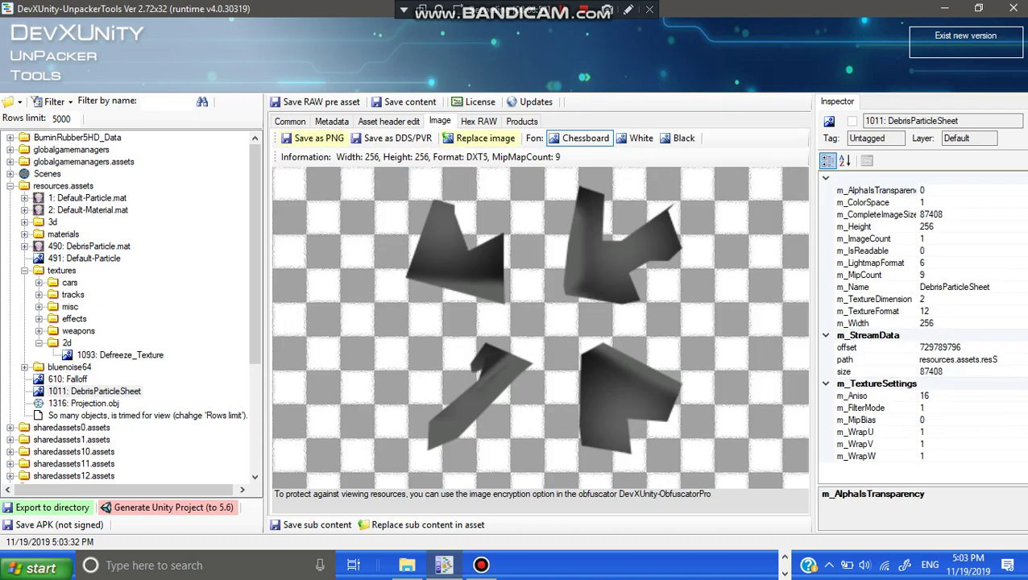
pyautogui.click(39, 343)
pyautogui.click(84, 391)
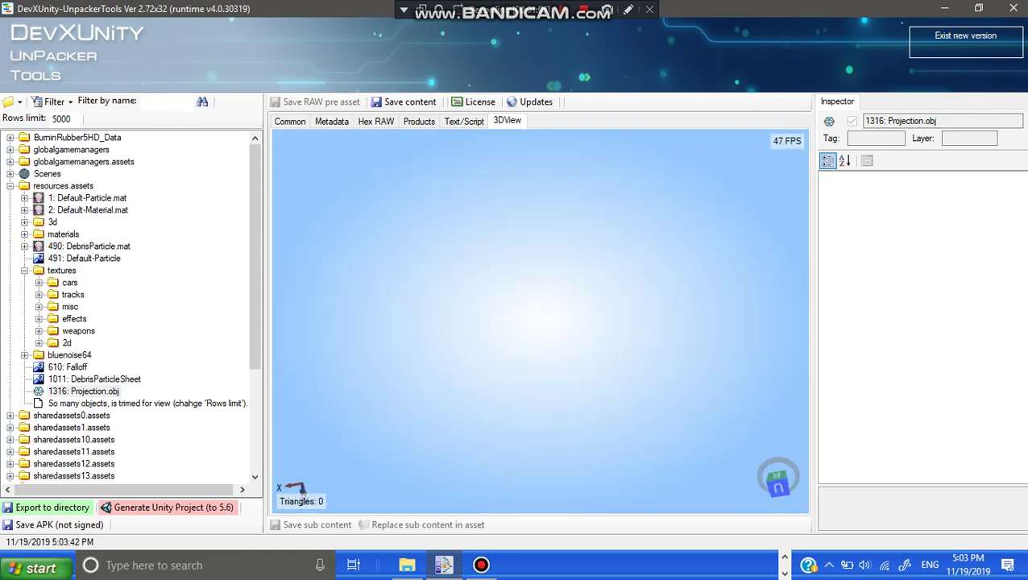
# Step: Look into the bluenoise64 folder and collapse it again
pyautogui.click(25, 355)
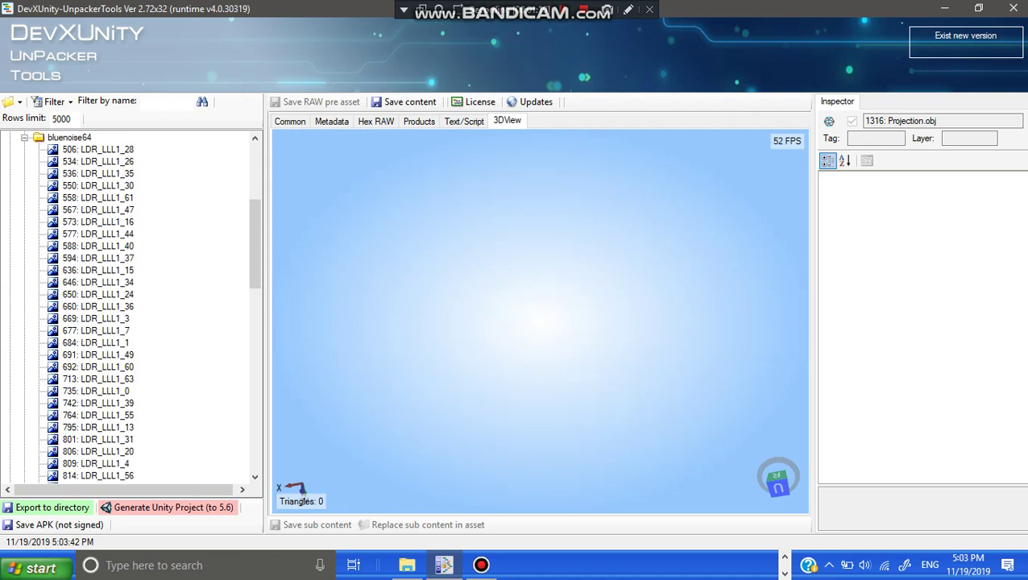
pyautogui.click(24, 137)
pyautogui.moveTo(255, 314); pyautogui.dragTo(255, 229)
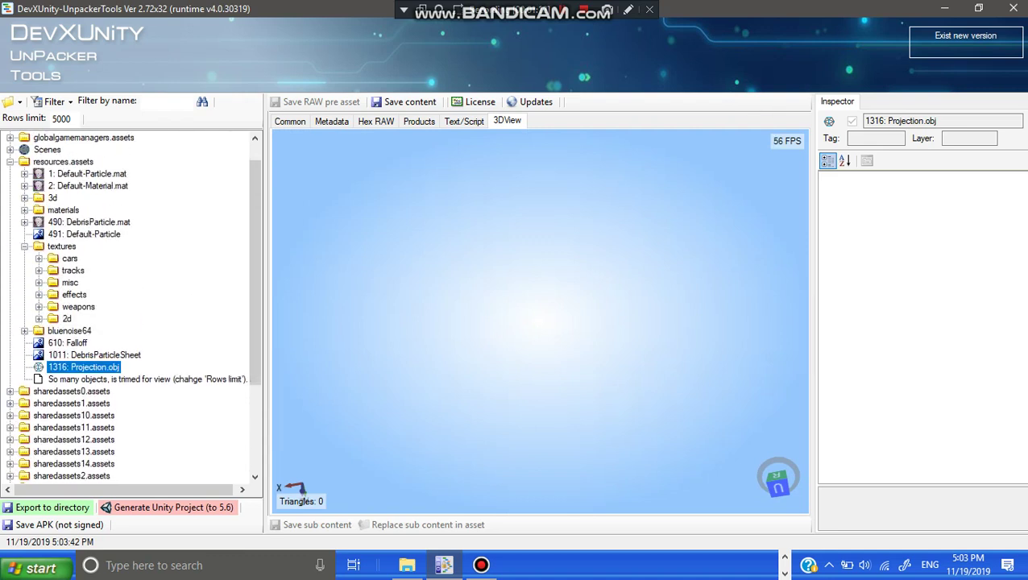
# Step: Expand the diffuse folder of the cars textures and preview GiantSkin1_Texture
pyautogui.click(38, 257)
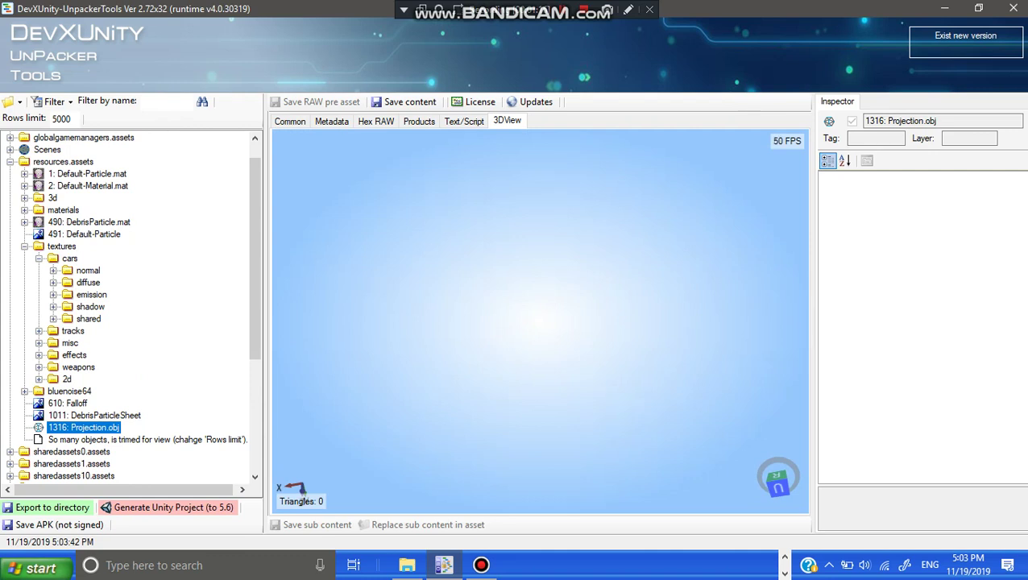
pyautogui.click(53, 283)
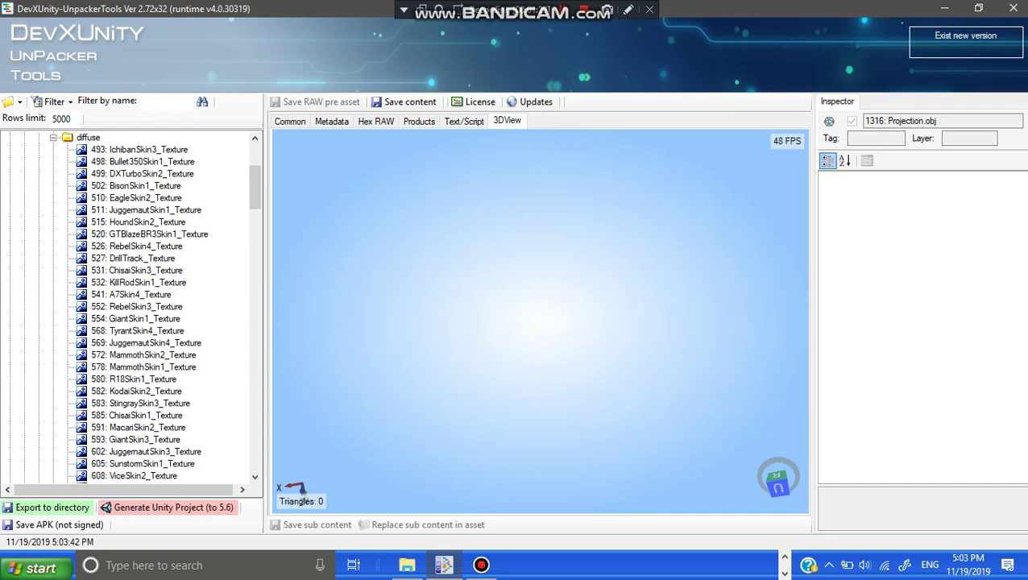
pyautogui.click(145, 319)
pyautogui.scroll(-3, 145, 319)
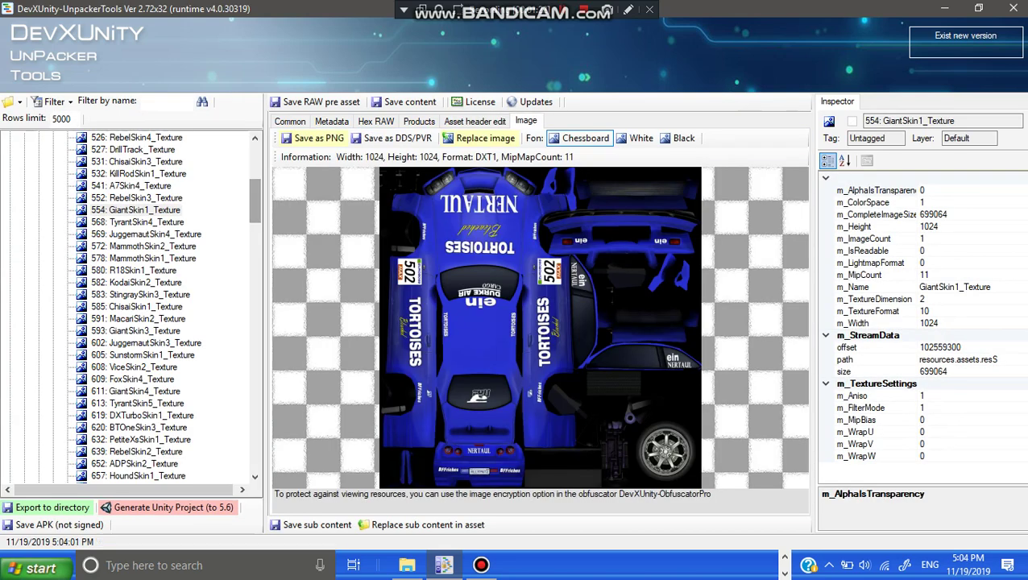
# Step: Browse the diffuse car textures one by one from TyrantSkin4_Texture through BTOneSkin3_Texture
pyautogui.press('Down')
pyautogui.press('Down')
pyautogui.press('Down')
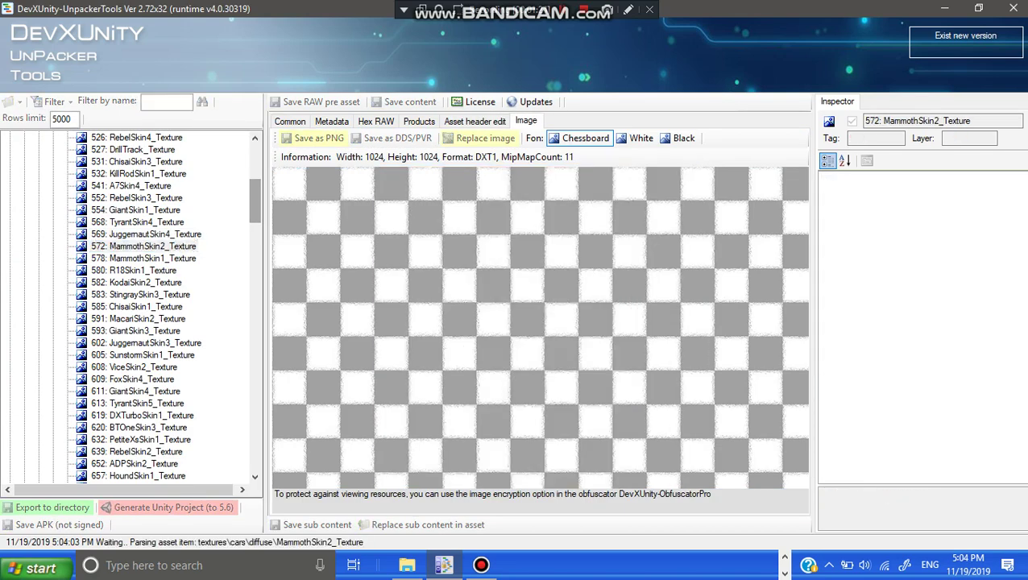
pyautogui.press('Down')
pyautogui.press('Down')
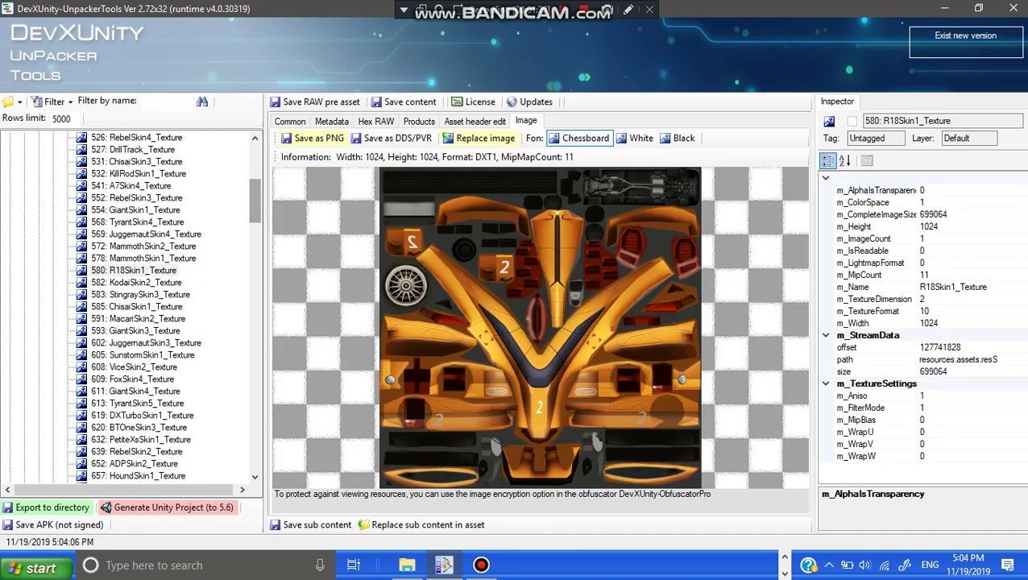
pyautogui.press('Down')
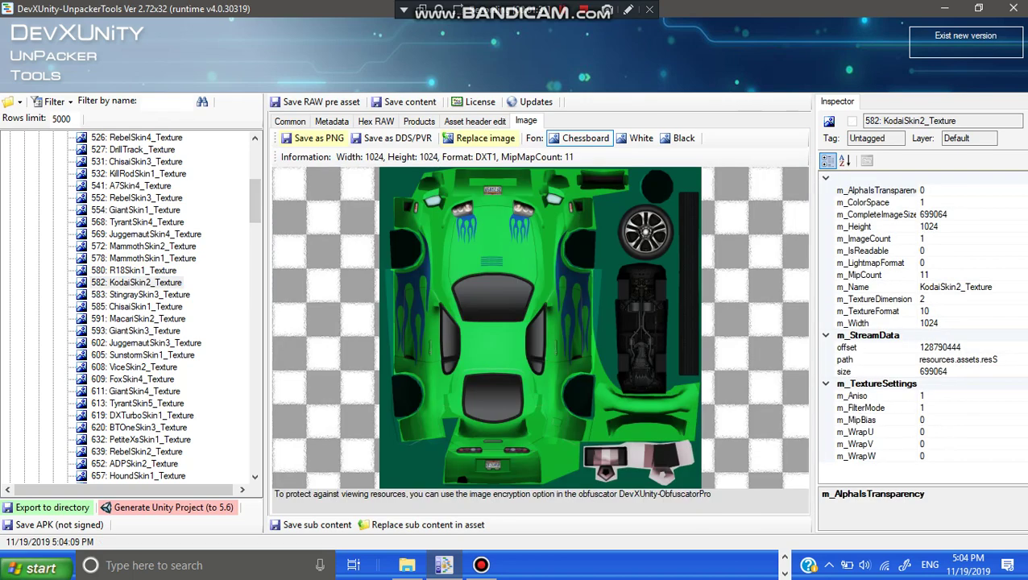
pyautogui.press('Down')
pyautogui.press('Down')
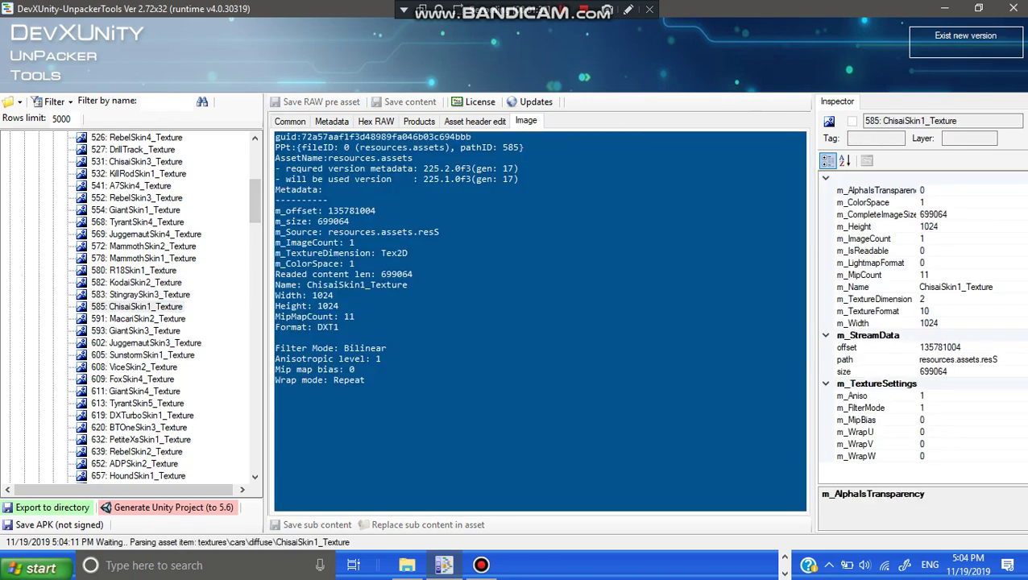
pyautogui.press('Down')
pyautogui.press('Down')
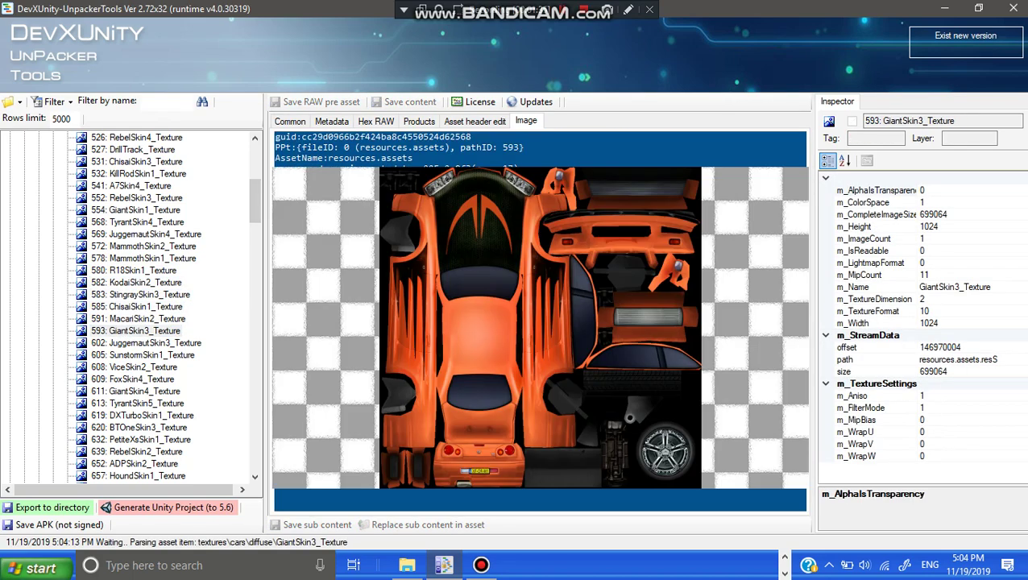
pyautogui.press('Down')
pyautogui.press('Down')
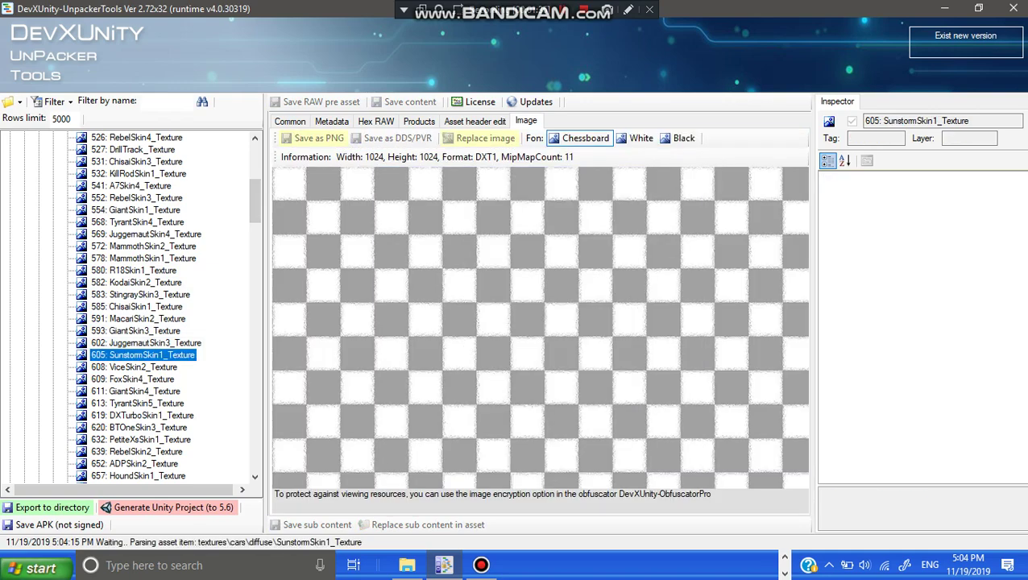
pyautogui.press('Down')
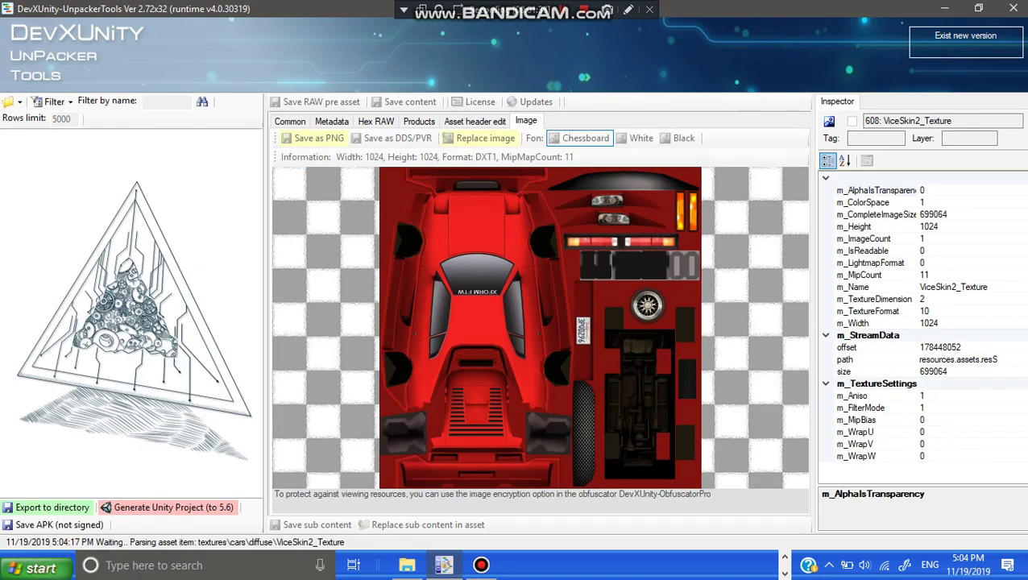
pyautogui.press('Down')
pyautogui.press('Down')
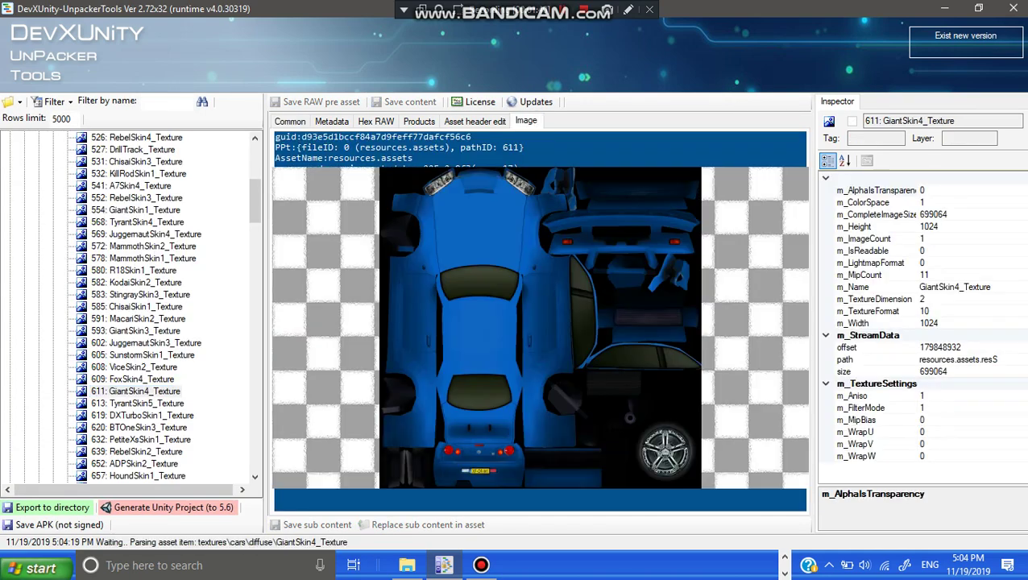
pyautogui.press('Down')
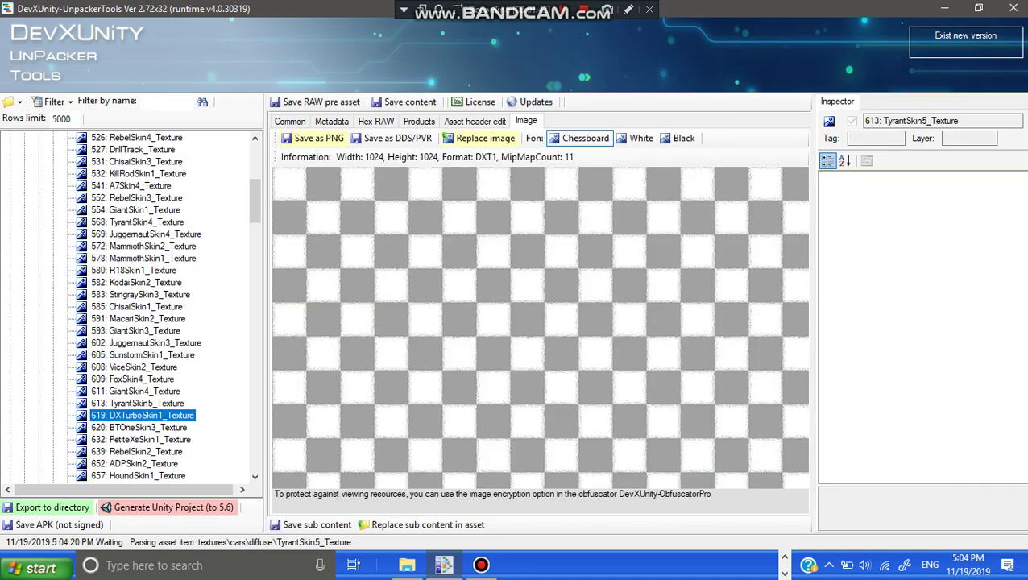
pyautogui.press('Down')
pyautogui.press('Down')
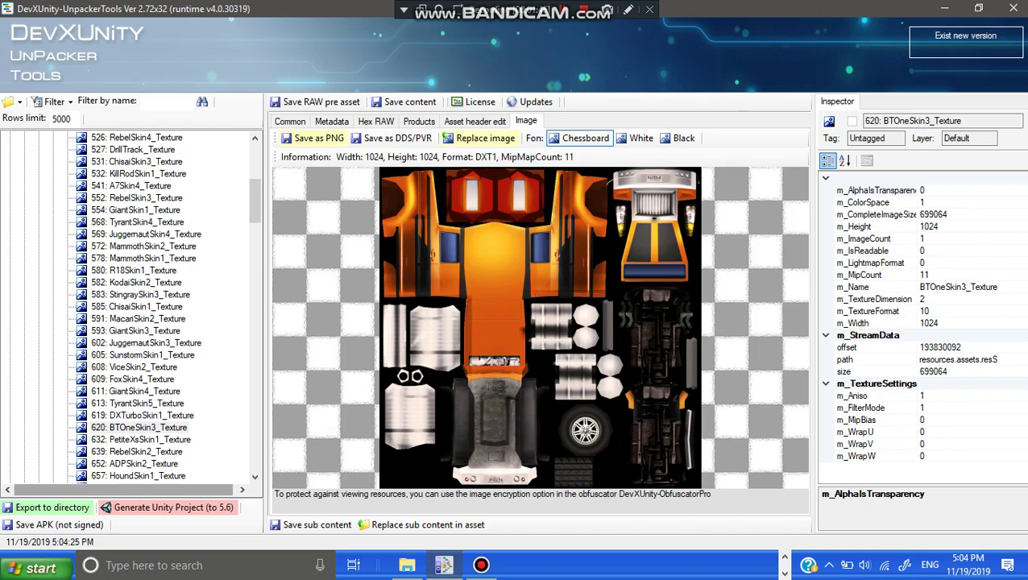
# Step: Preview the HoundSkin1, IchibanSkin2, GiantSkin2, ADPSkin3, MeisterSkin3 and DevilDB9Skin1 car textures
pyautogui.click(139, 476)
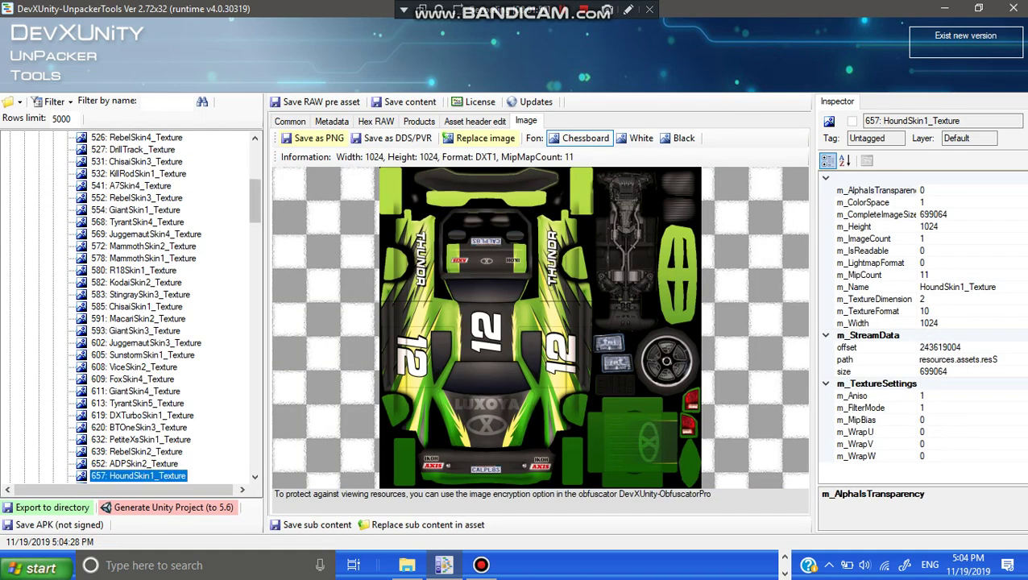
pyautogui.scroll(-5, 148, 379)
pyautogui.click(148, 379)
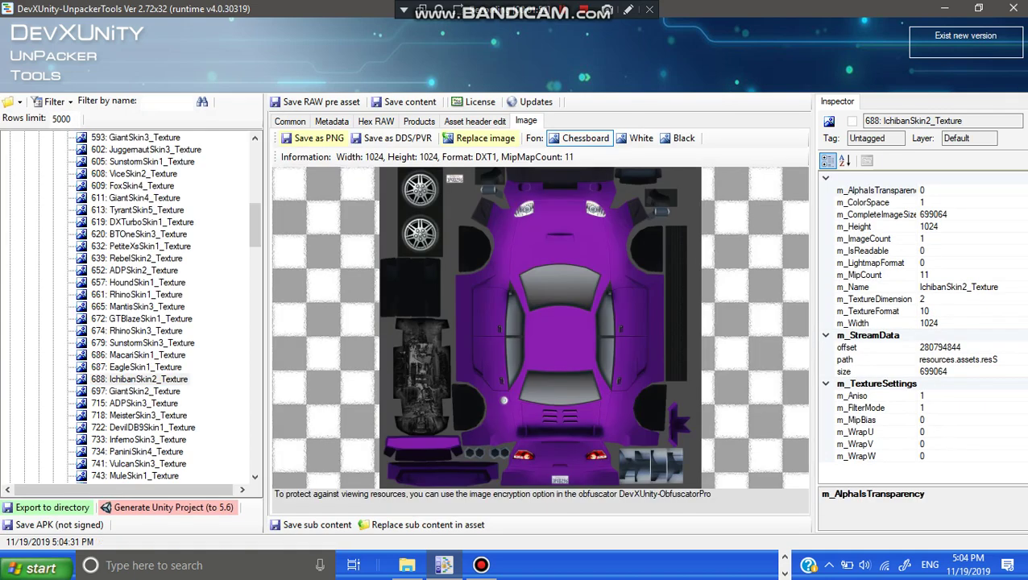
pyautogui.click(135, 391)
pyautogui.click(134, 404)
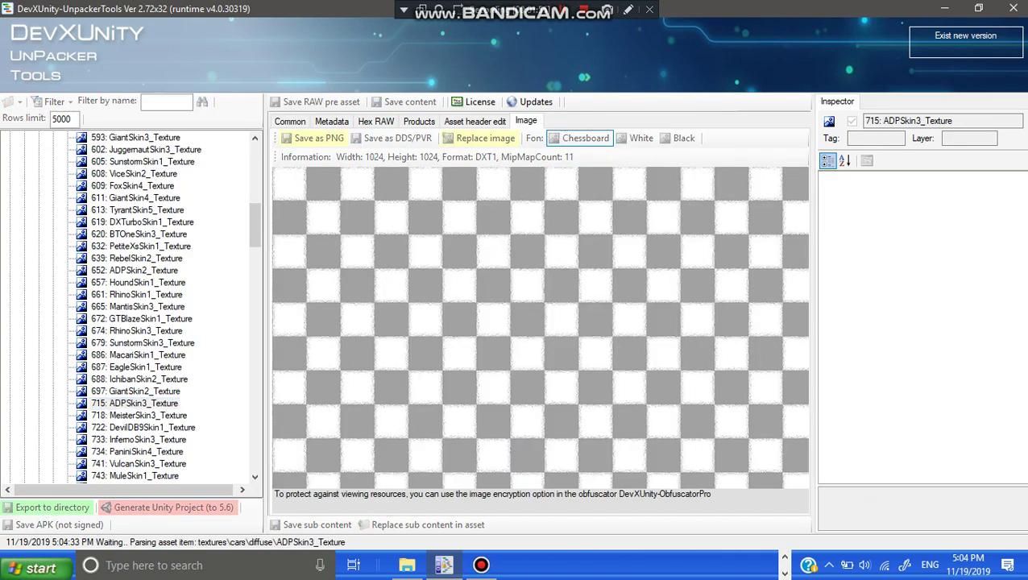
pyautogui.click(147, 416)
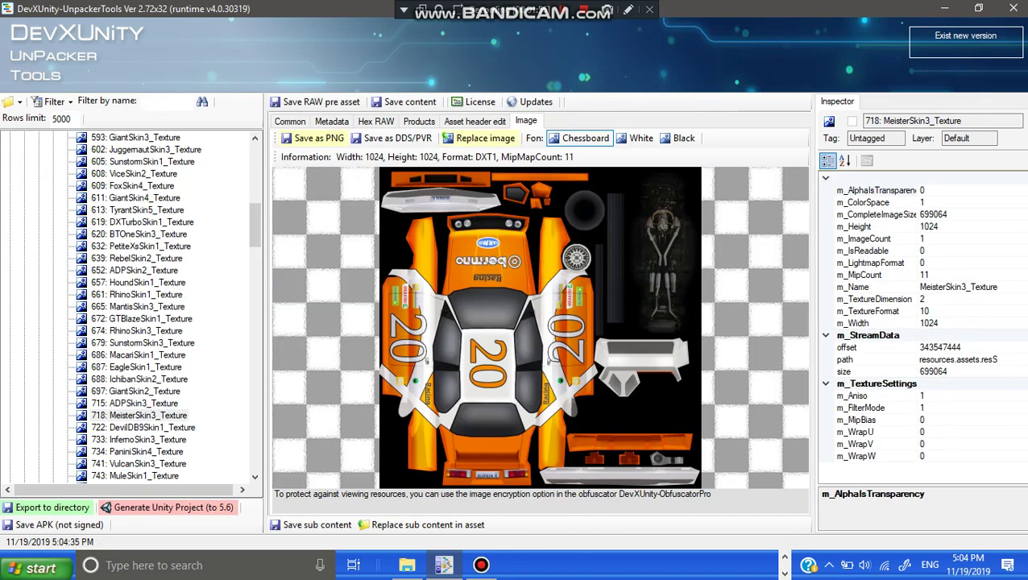
pyautogui.click(151, 428)
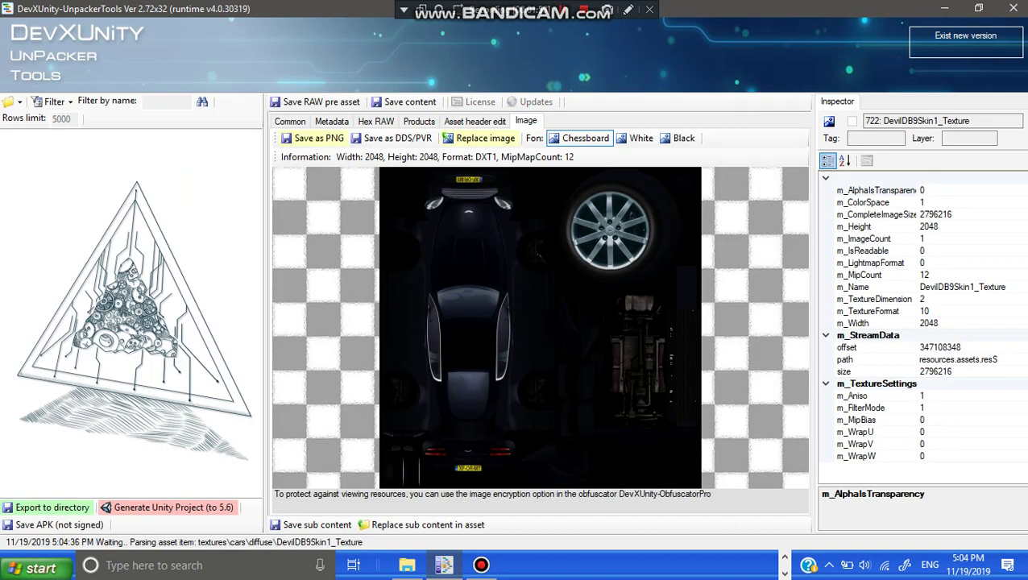
# Step: Preview the MacariSkin4, MuleSkin1 and VulcanSkin3 textures further along the diffuse folder
pyautogui.scroll(-4, 147, 331)
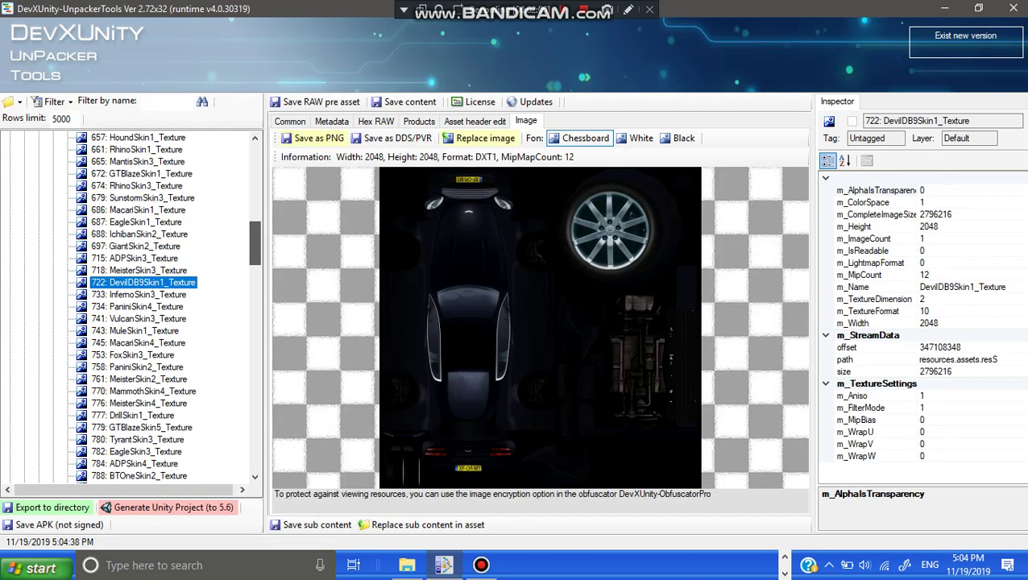
pyautogui.click(147, 331)
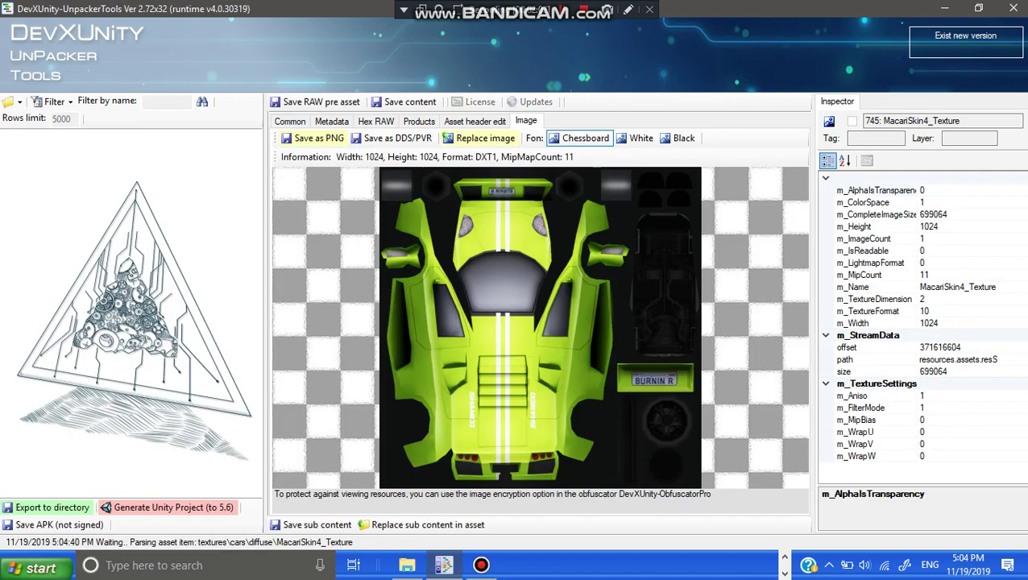
pyautogui.click(147, 307)
pyautogui.click(148, 319)
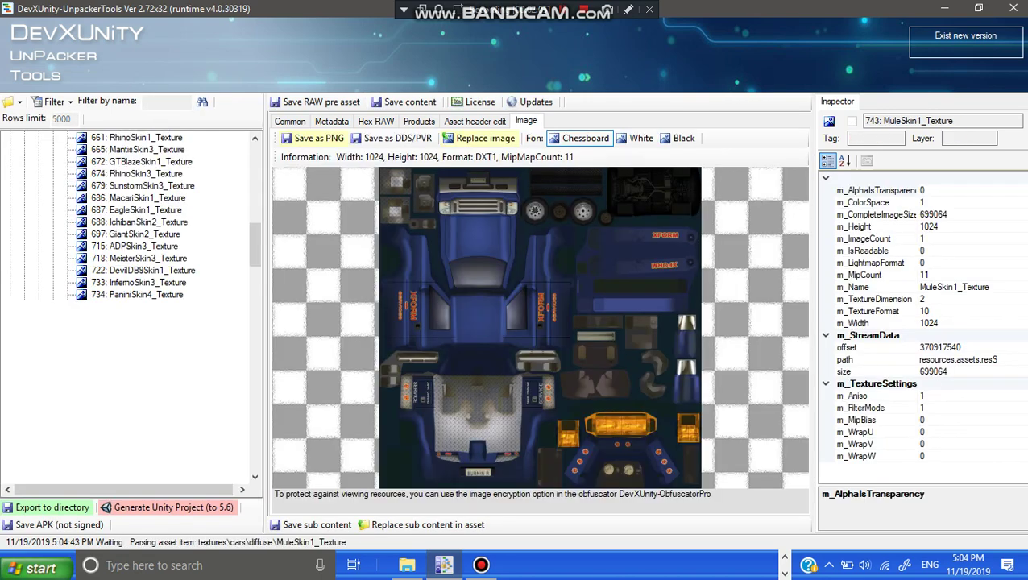
pyautogui.click(147, 307)
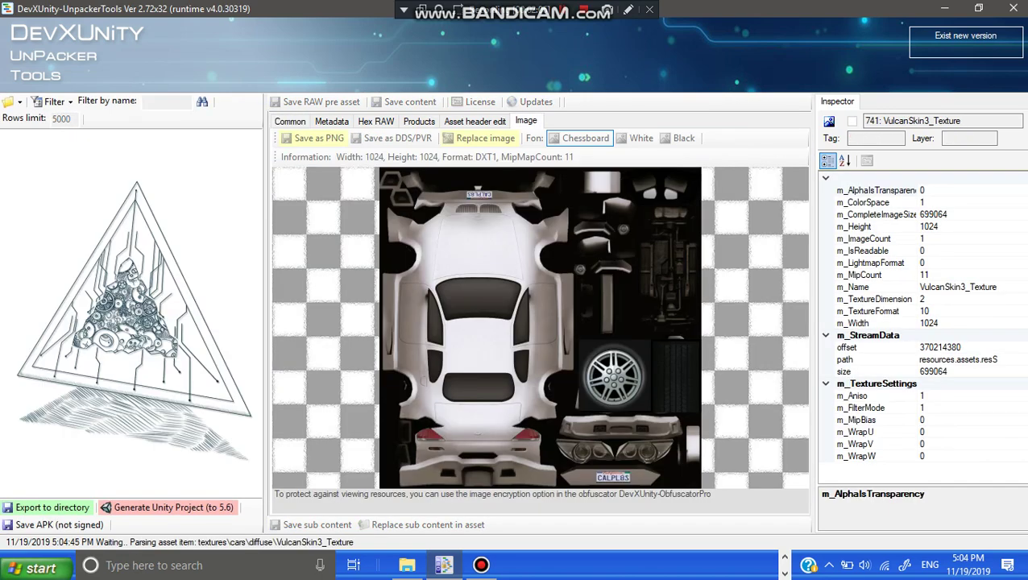
# Step: Preview the TyrantSkin3, KodaiSkin3, GTBlazeBR3Skin2 and ViperSkin3 textures in the diffuse cars folder
pyautogui.click(147, 283)
pyautogui.moveTo(256, 245); pyautogui.dragTo(256, 252)
pyautogui.click(145, 392)
pyautogui.click(145, 380)
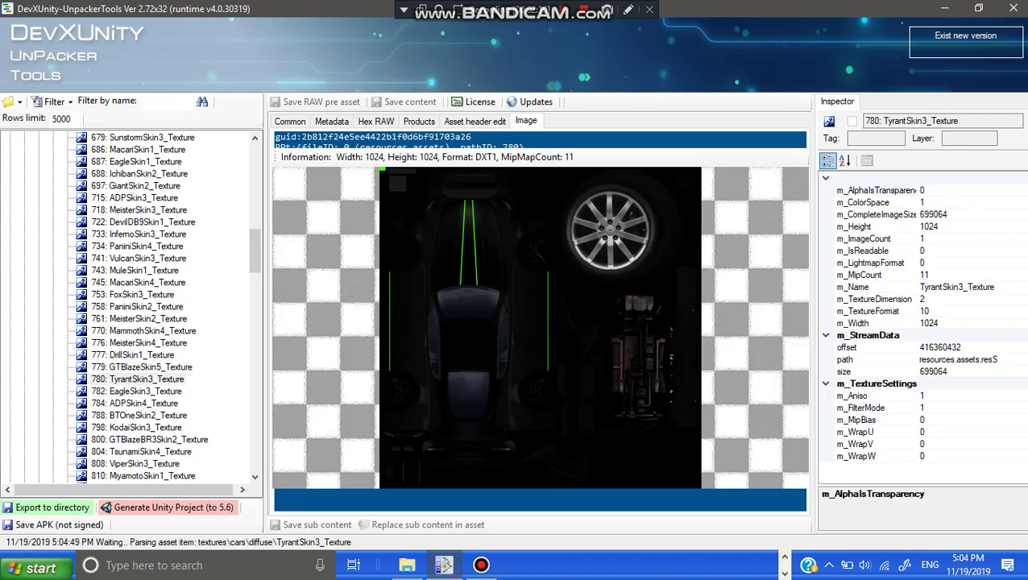
pyautogui.click(145, 428)
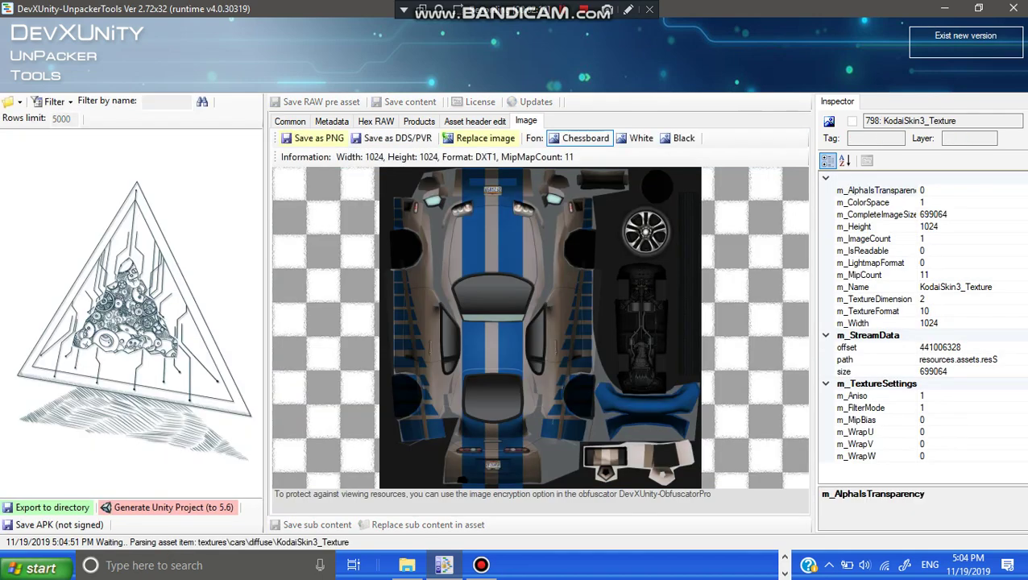
pyautogui.click(153, 440)
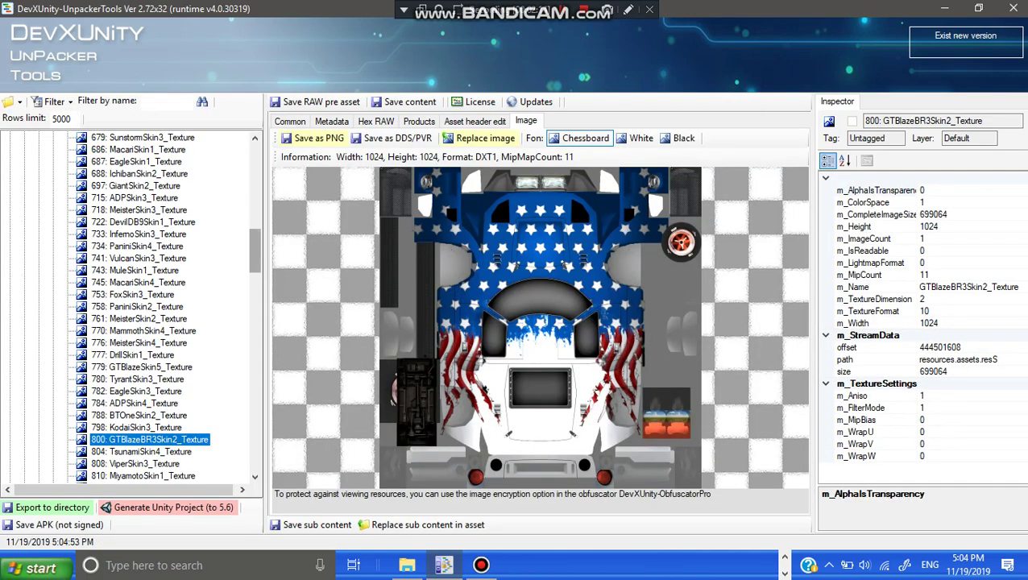
pyautogui.click(145, 464)
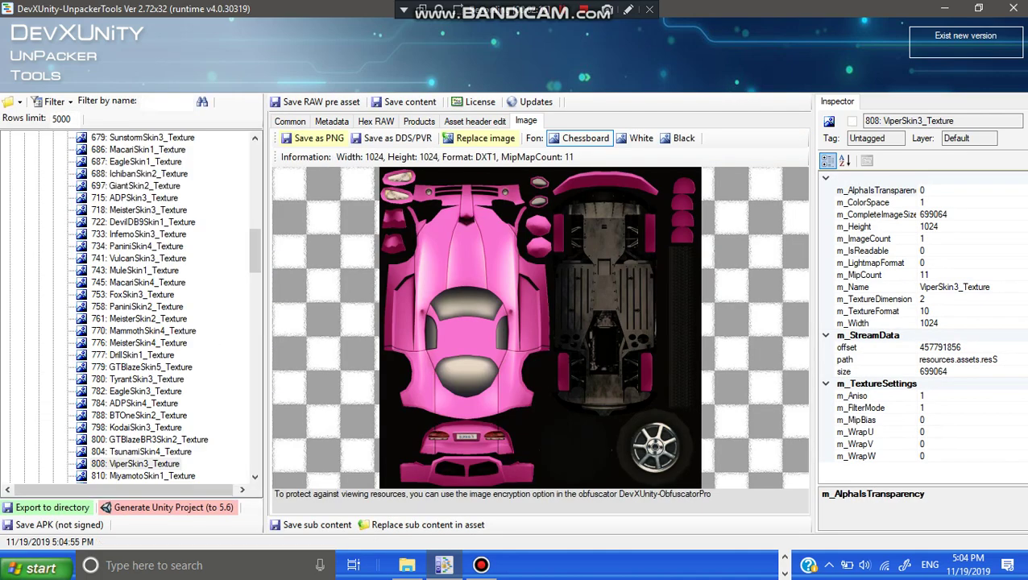
# Step: Preview the SprysterSkin1, VulcanM6Skin1, UndertakerSkin1, SunstormSkin2 and TsunamiSkin2 car textures
pyautogui.moveTo(254, 252); pyautogui.dragTo(255, 268)
pyautogui.click(149, 404)
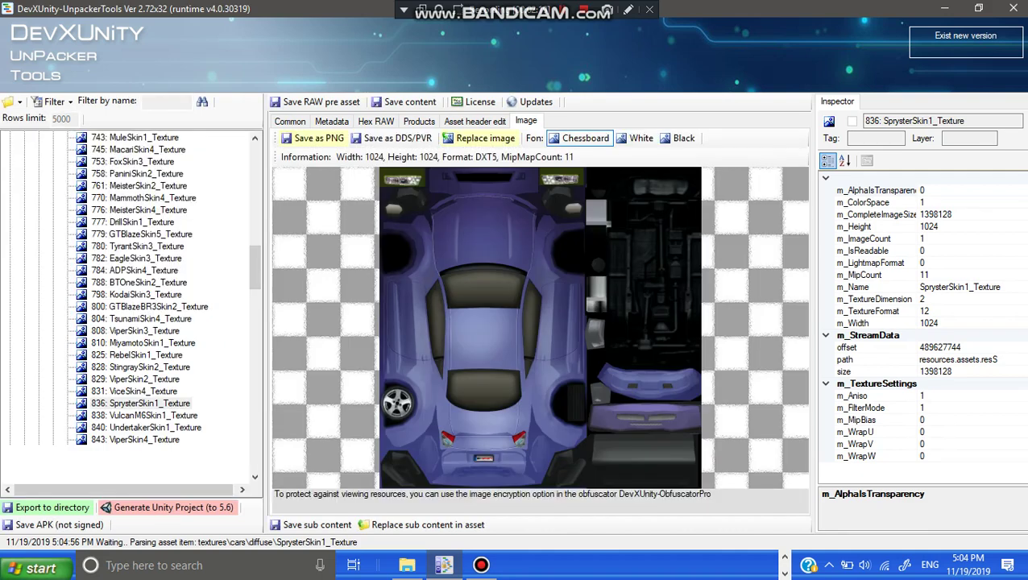
pyautogui.click(153, 416)
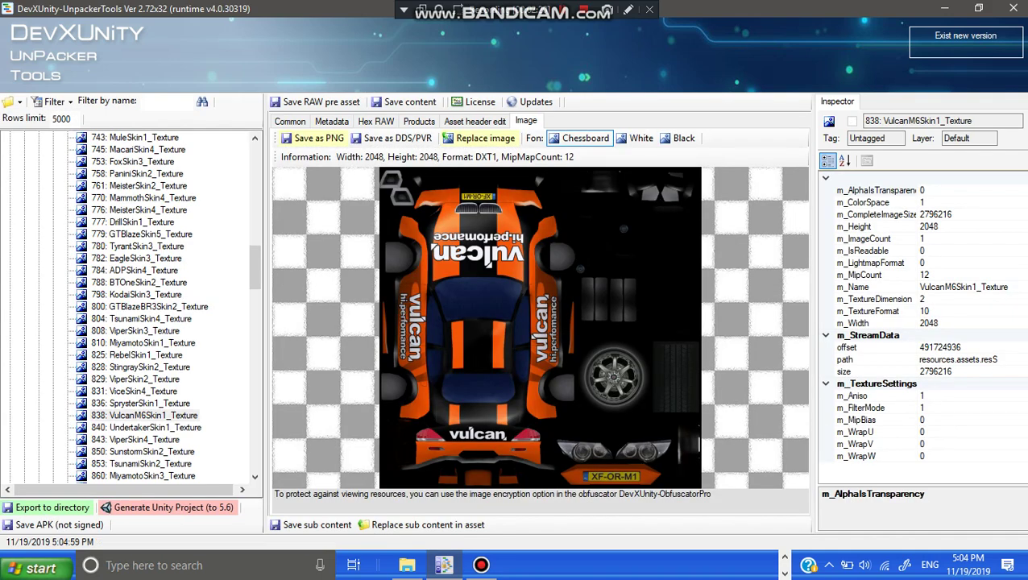
pyautogui.click(146, 428)
pyautogui.click(151, 452)
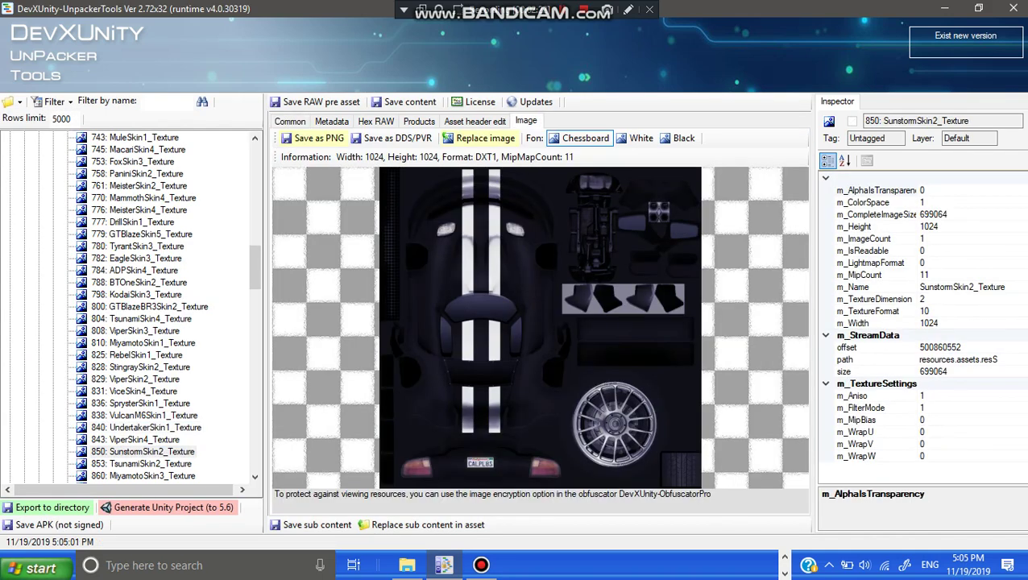
pyautogui.click(150, 464)
# Step: Preview the Bullet350Skin3, TaxiSkin1, VulcanSkin4, FoxSkin1, InfernoSkin4 and PaniniSkin3 textures further along the diffuse folder
pyautogui.click(255, 403)
pyautogui.click(152, 247)
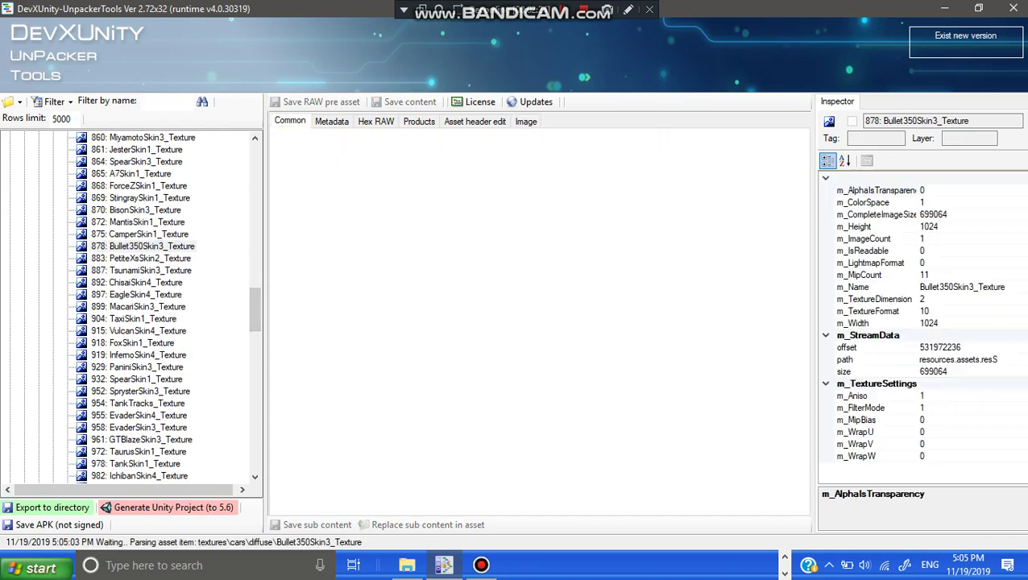
pyautogui.click(142, 319)
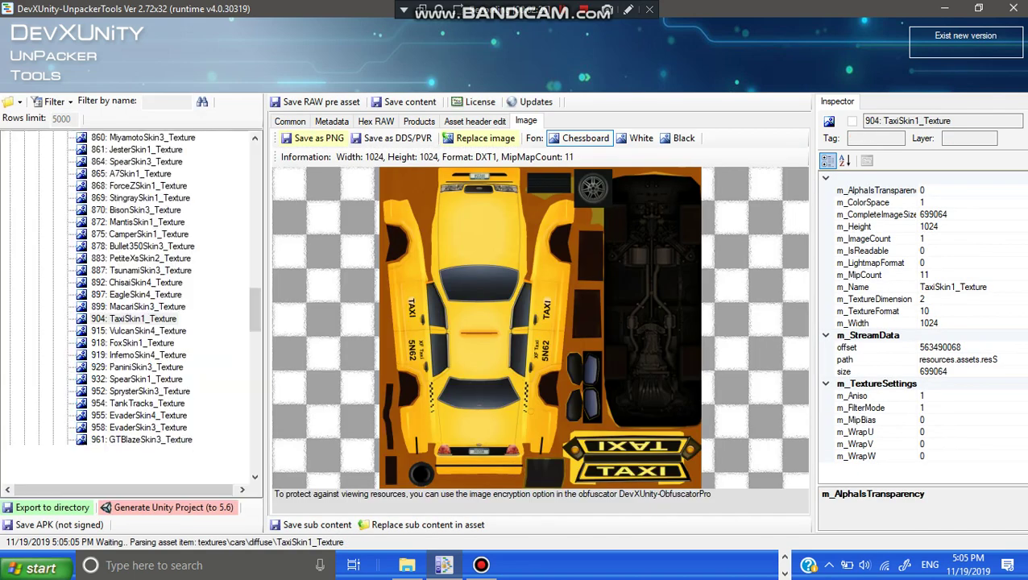
pyautogui.click(146, 331)
pyautogui.click(141, 343)
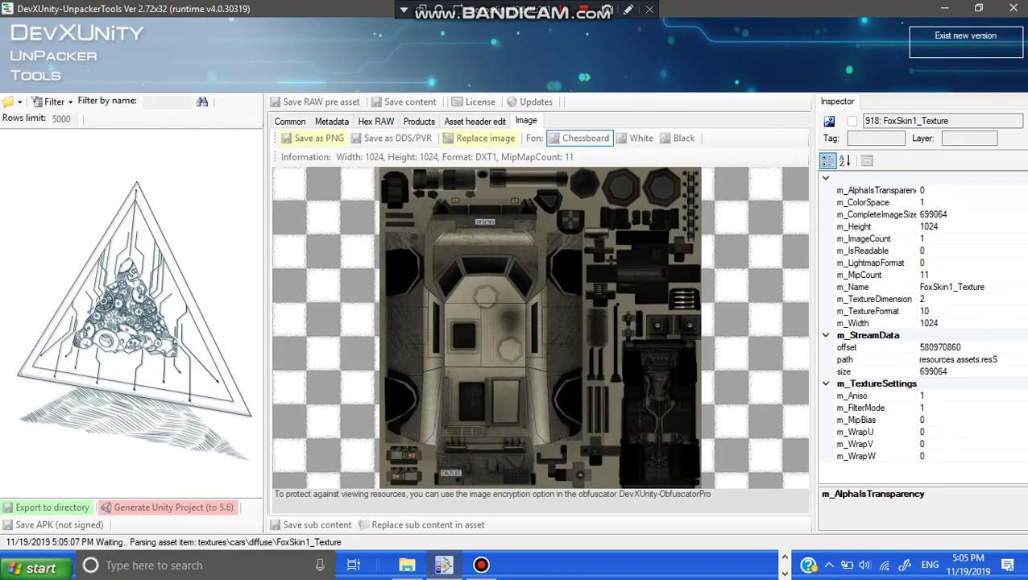
pyautogui.click(146, 355)
pyautogui.click(147, 368)
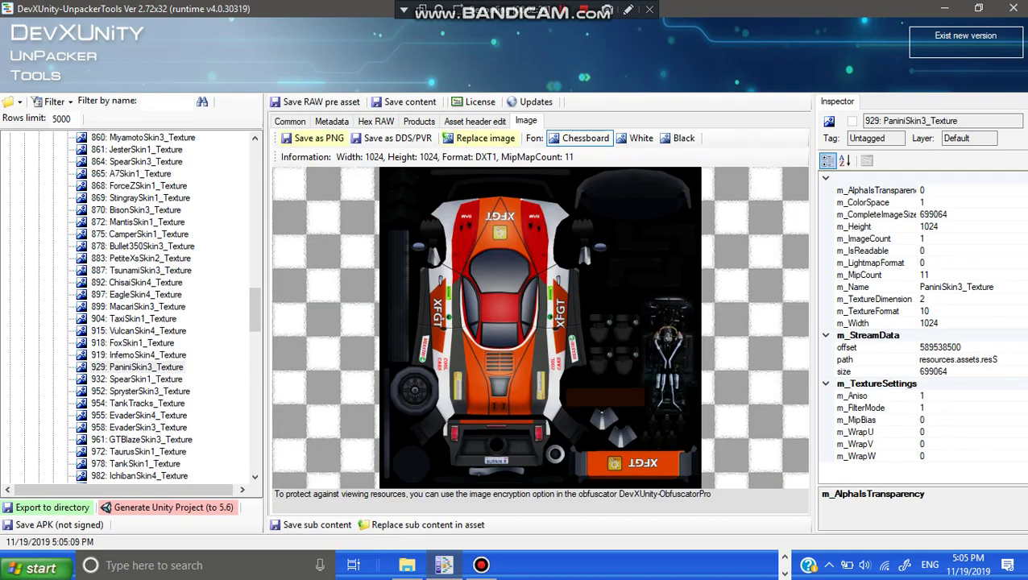
# Step: Preview the diffuse textures SpearSkin1, SprysterSkin3, TankTracks, EvaderSkin4, EvaderSkin3, GTBlazeSkin3 and TaurusSkin1 one after another
pyautogui.click(145, 380)
pyautogui.click(149, 392)
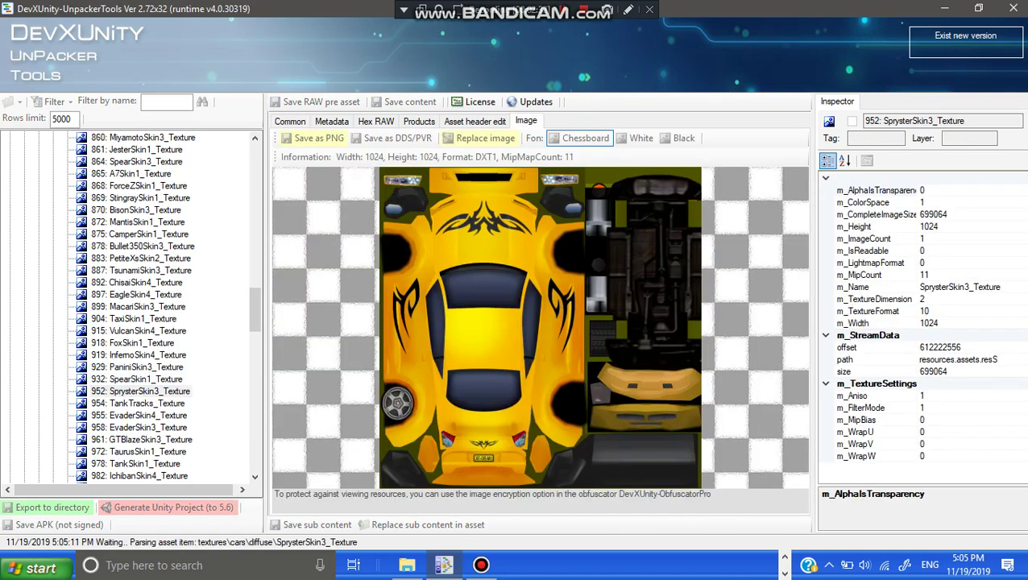
pyautogui.click(143, 403)
pyautogui.click(144, 415)
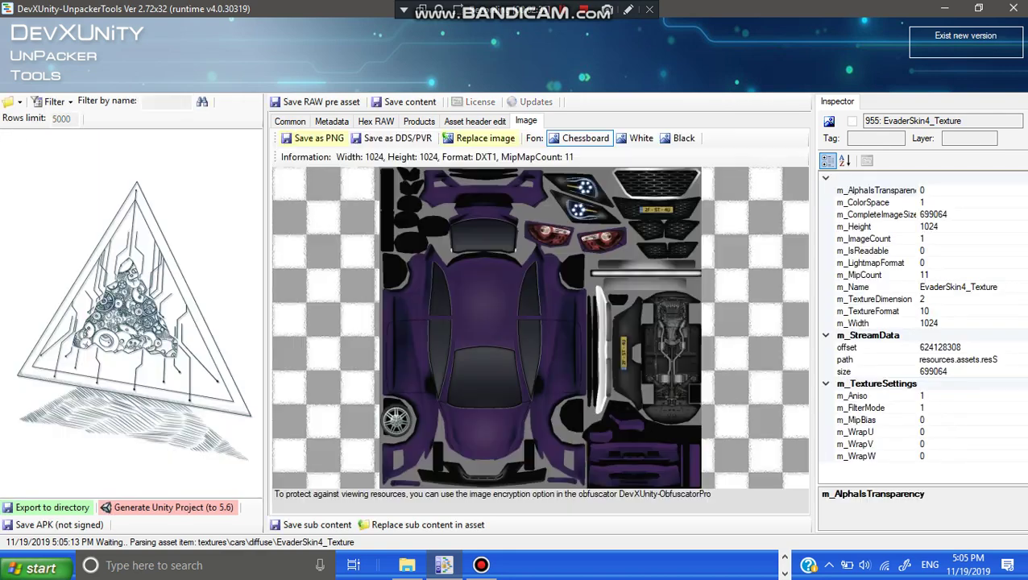
pyautogui.click(139, 420)
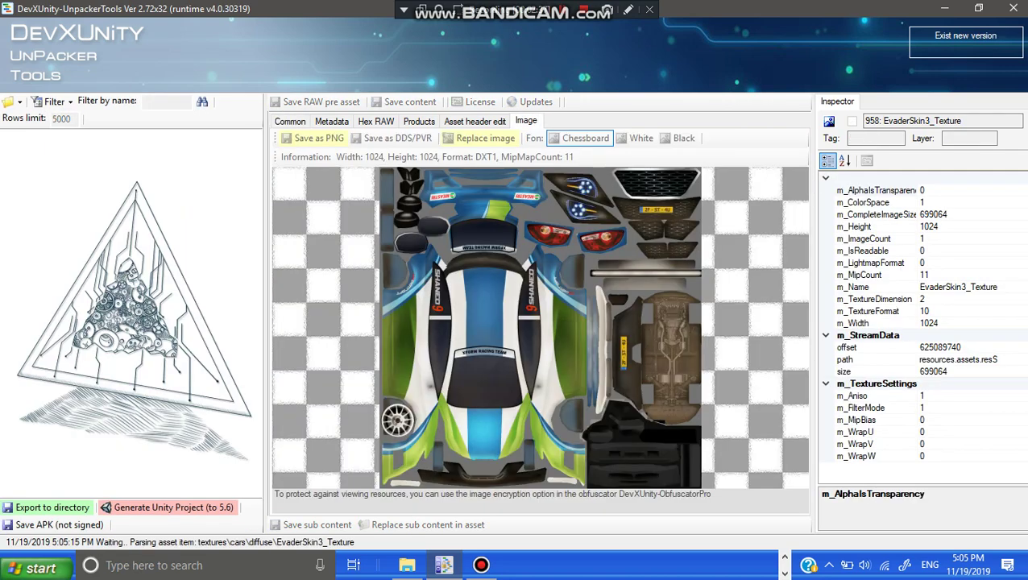
pyautogui.click(151, 439)
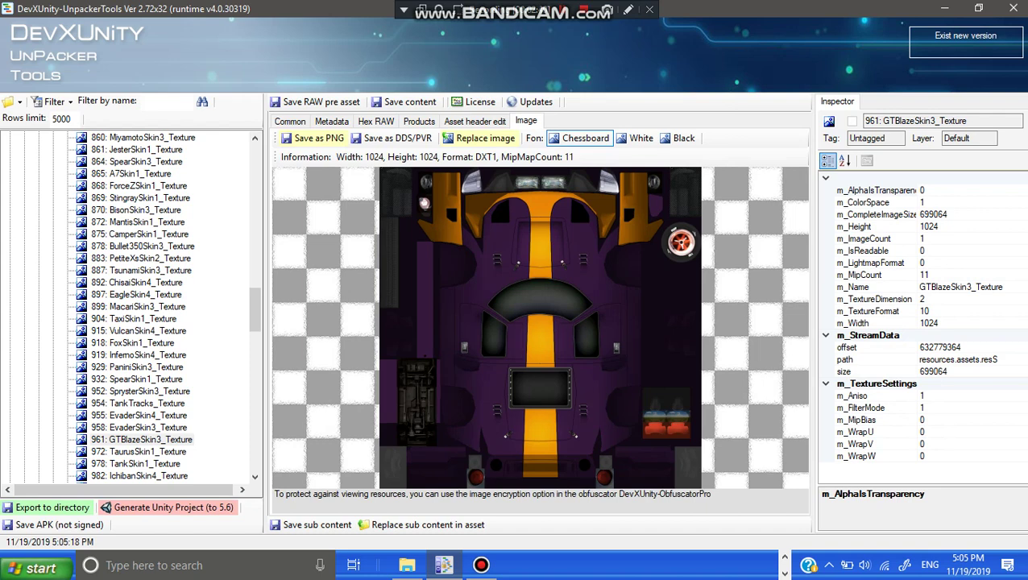
pyautogui.click(139, 452)
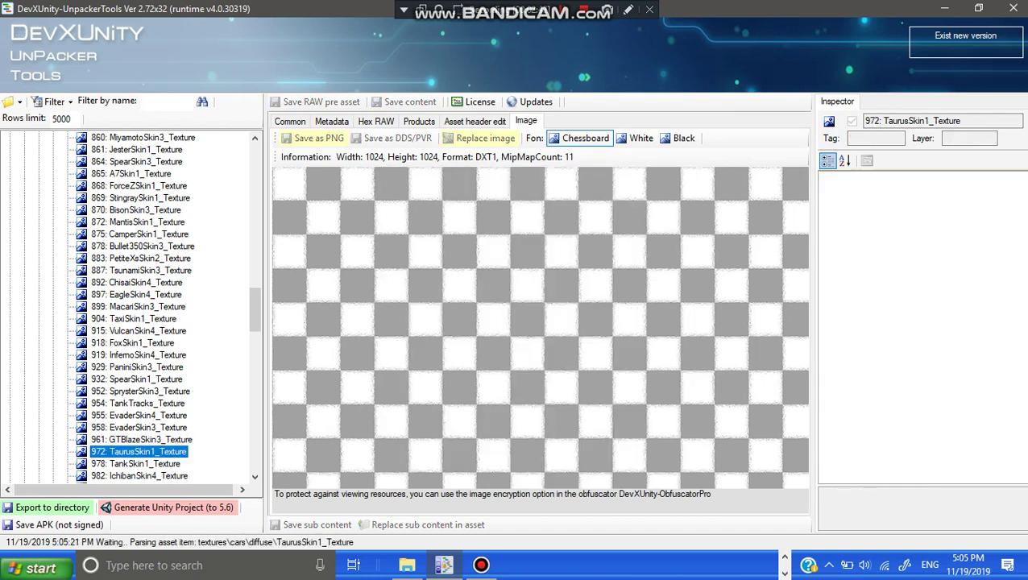
# Step: Compare the EvaderSkin4 and EvaderSkin3 textures, ending with EvaderSkin4 selected
pyautogui.click(148, 415)
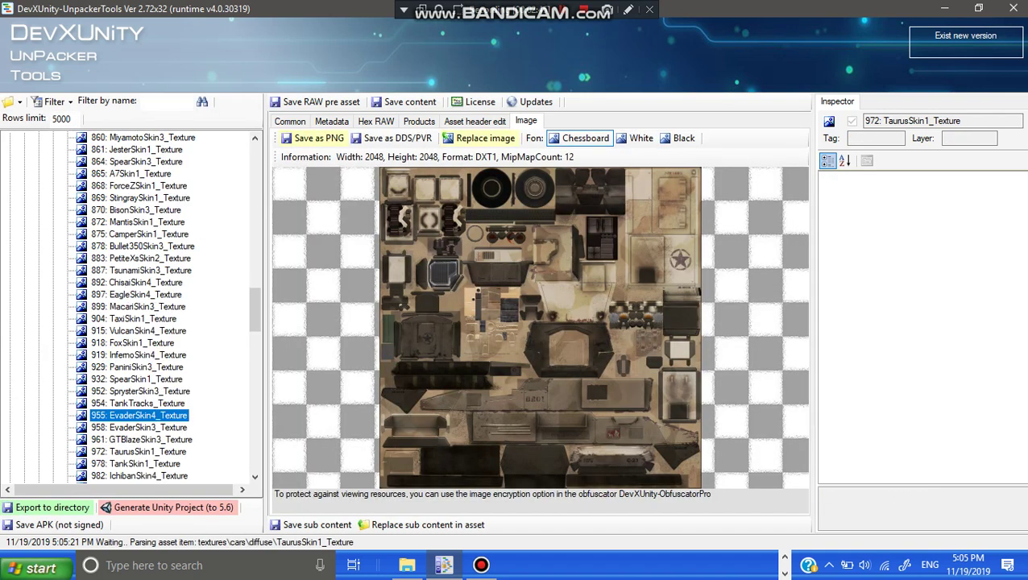
pyautogui.click(148, 415)
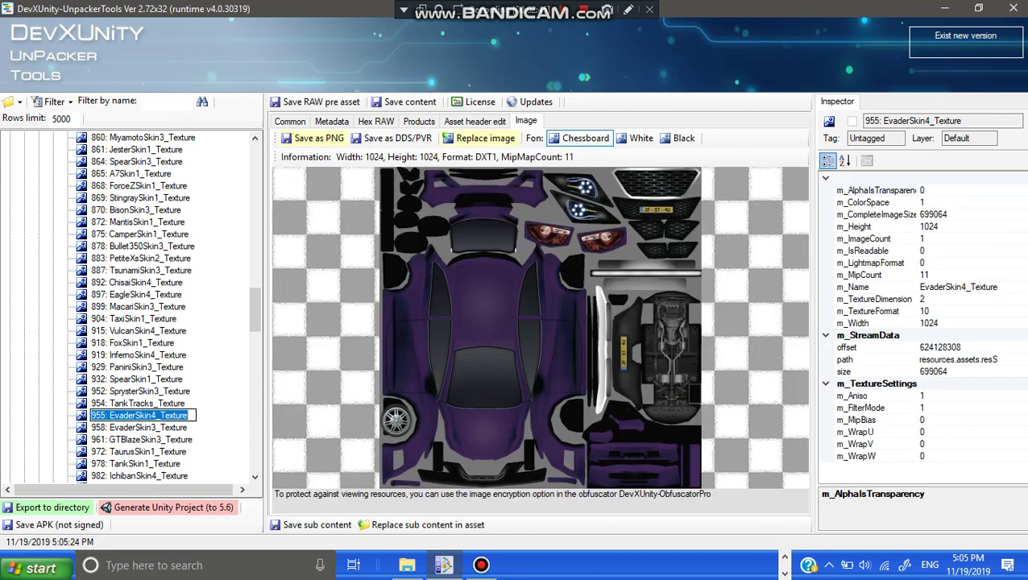
pyautogui.click(148, 428)
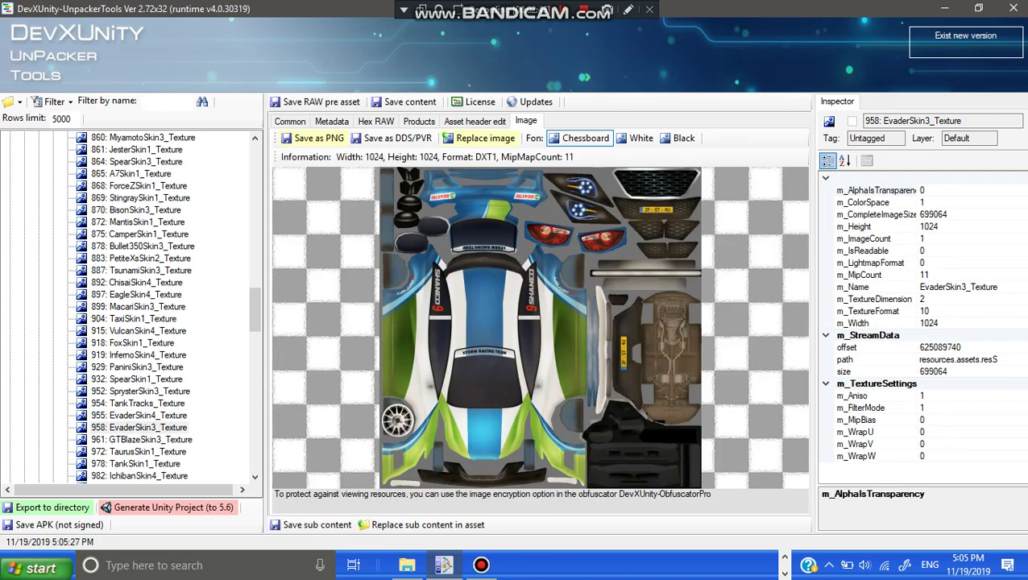
pyautogui.click(148, 416)
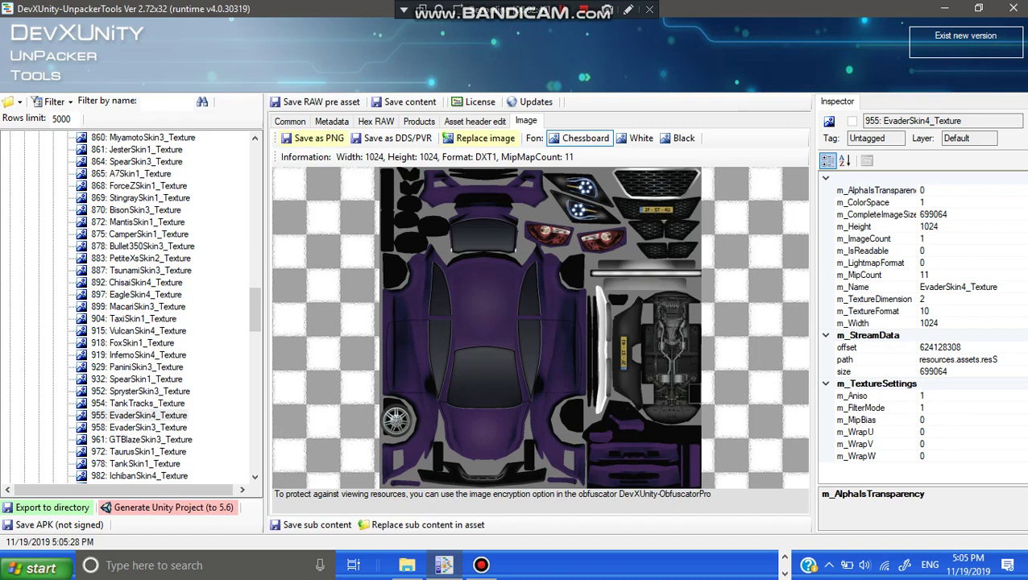
pyautogui.click(481, 137)
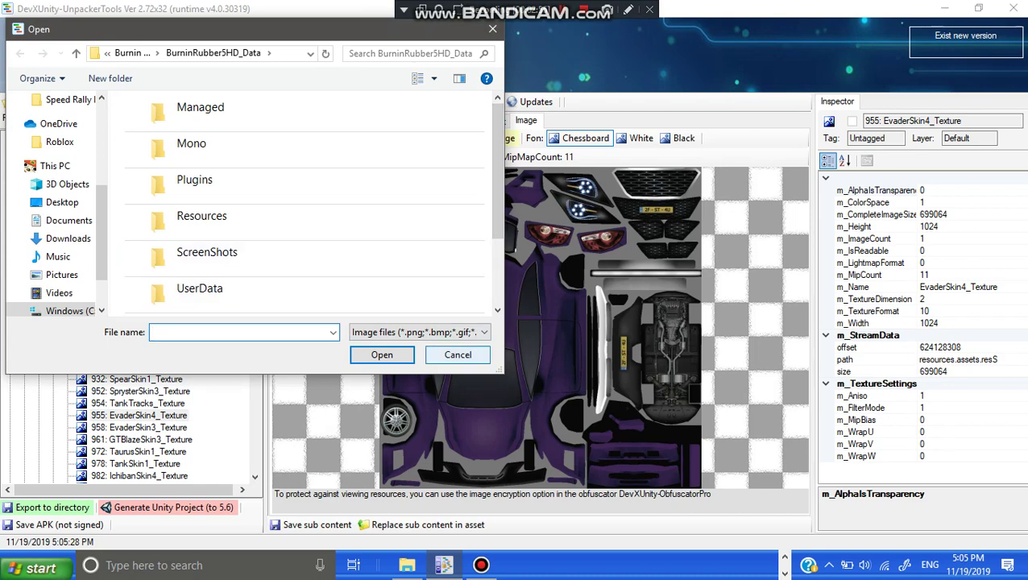
pyautogui.scroll(2, 56, 205)
pyautogui.scroll(2, 57, 206)
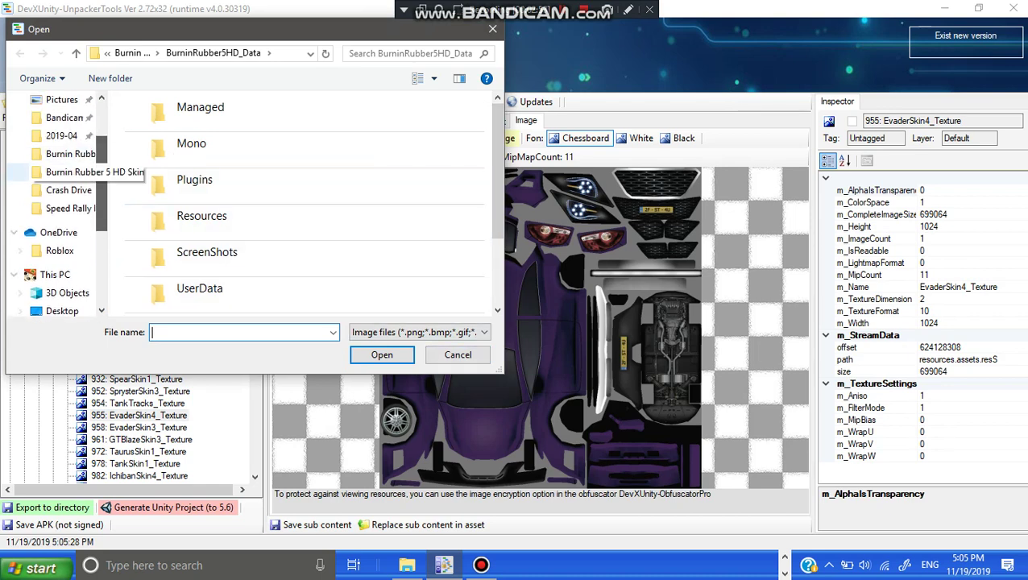
pyautogui.click(70, 153)
pyautogui.click(253, 145)
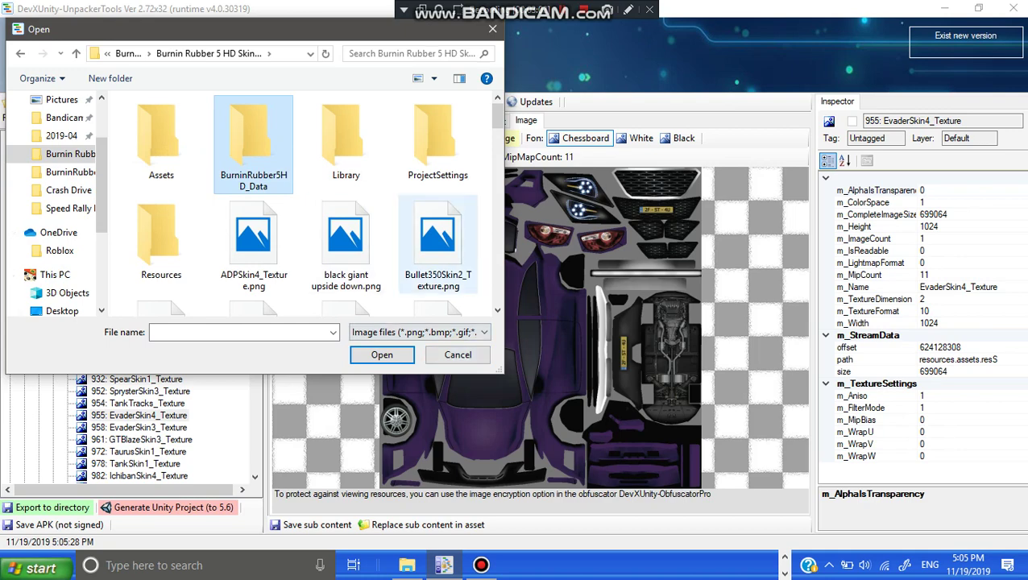
pyautogui.click(457, 355)
# Step: Preview the textures from EvaderSkin3 to TaurusSkin1 and the last two of the diffuse folder, SprysterSkin2 and ChisaiSkin2
pyautogui.click(139, 428)
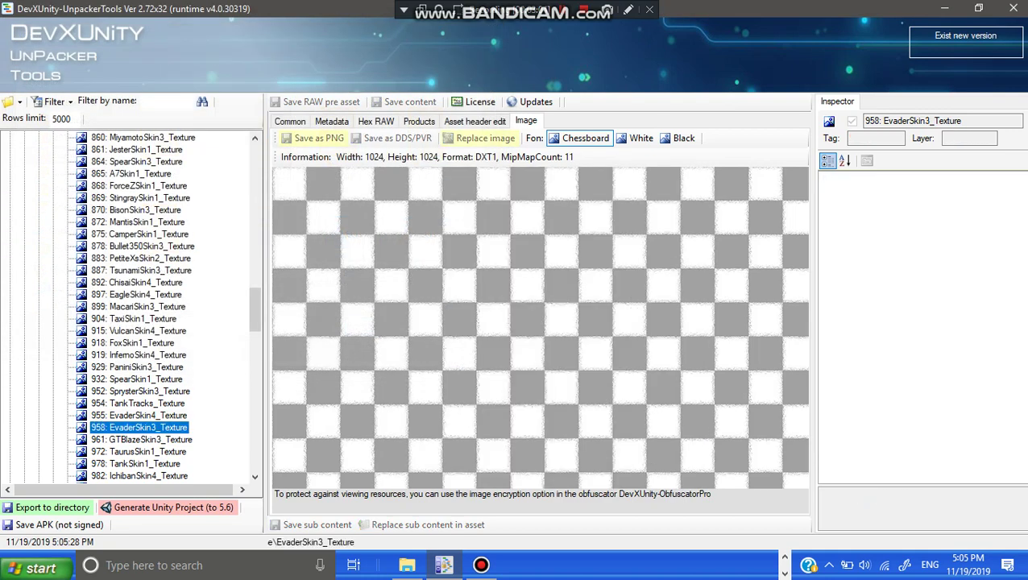
pyautogui.press('Down')
pyautogui.press('Down')
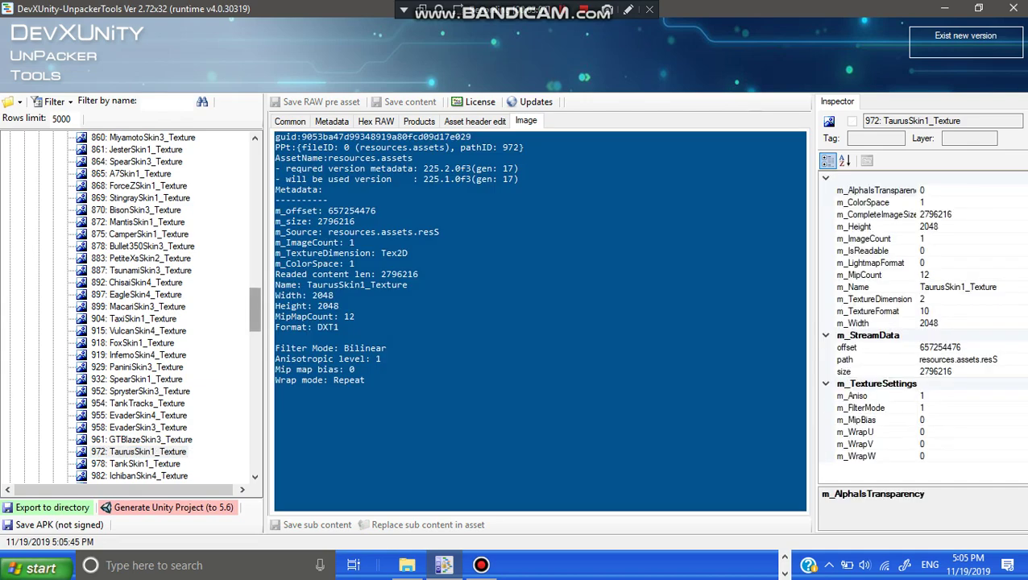
pyautogui.moveTo(254, 310); pyautogui.dragTo(254, 416)
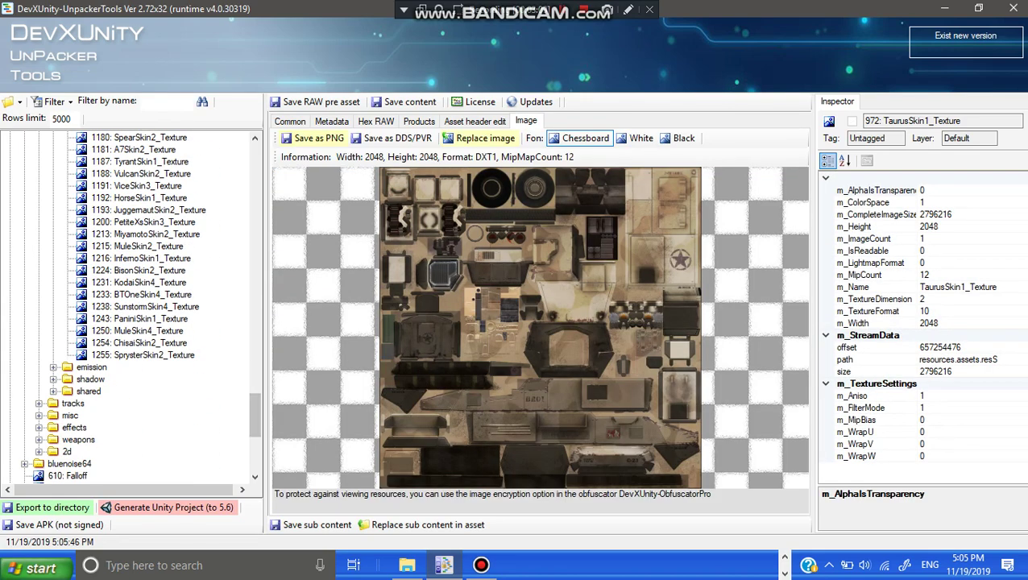
pyautogui.click(144, 355)
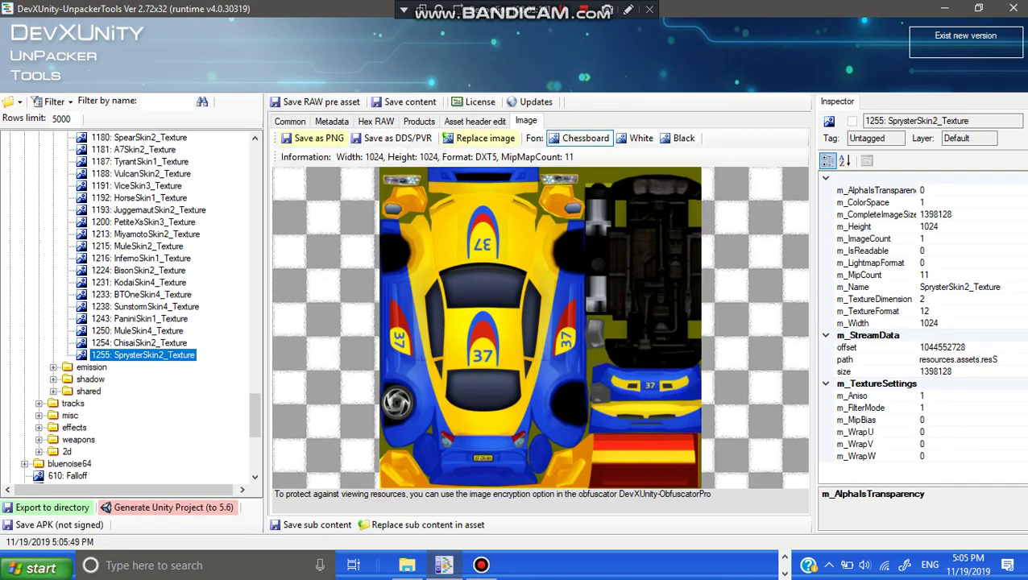
pyautogui.press('Up')
# Step: Collapse the diffuse folder and its parent cars folder in the resources.assets tree
pyautogui.scroll(15, 129, 306)
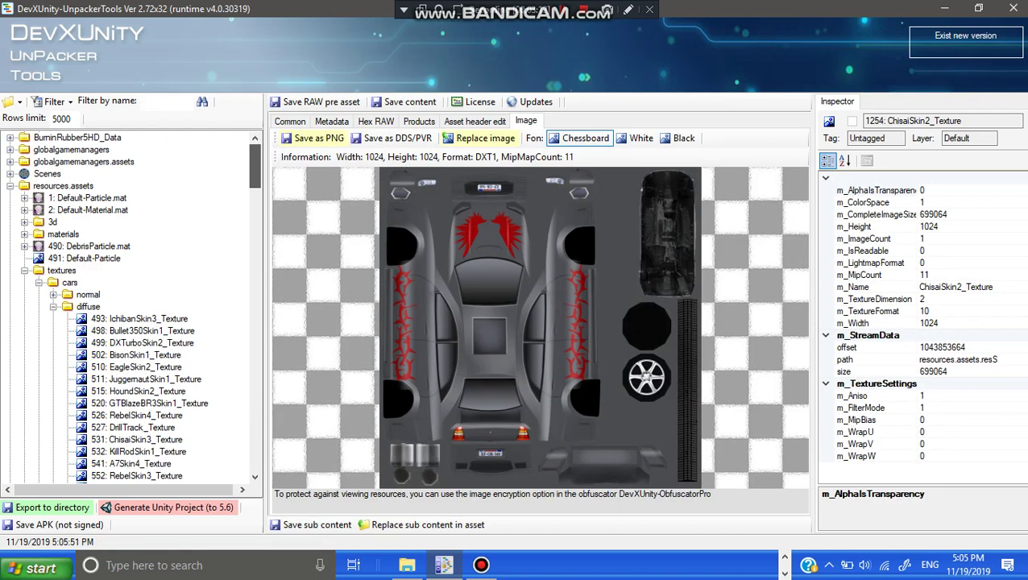
pyautogui.click(54, 307)
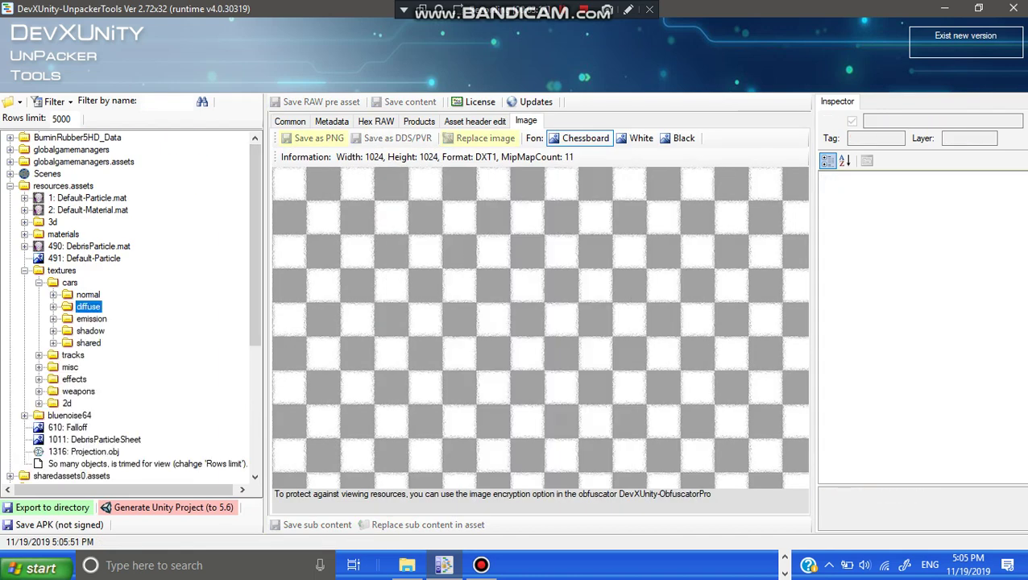
pyautogui.press('Left')
pyautogui.press('Left')
# Step: Expand the effects textures folder, preview DefaultShockwave_Texture, Heart_Texture and PartSparks_Texture, and collapse the folder
pyautogui.press('Down')
pyautogui.press('Down')
pyautogui.press('Down')
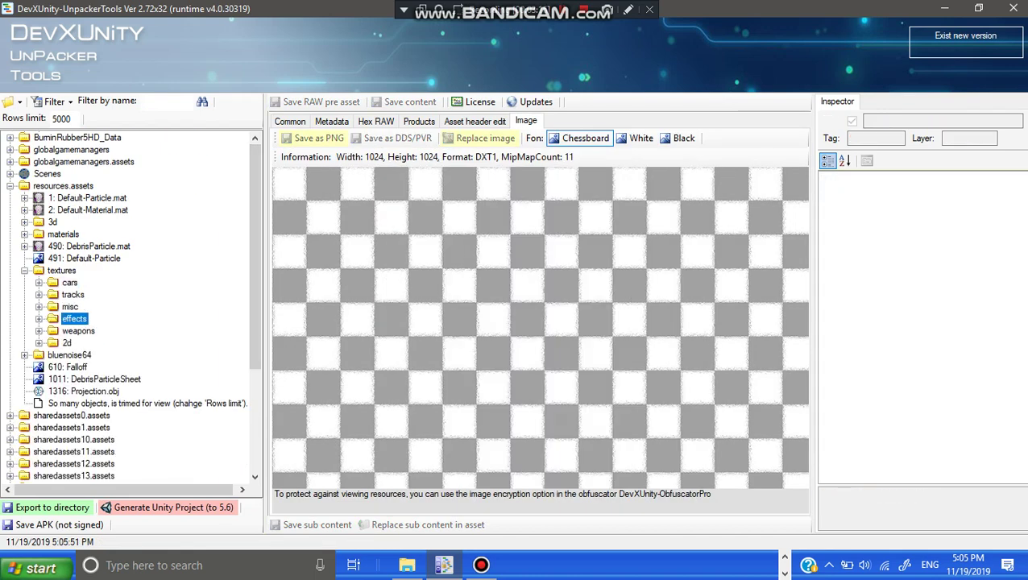
pyautogui.press('Right')
pyautogui.click(145, 270)
pyautogui.click(121, 282)
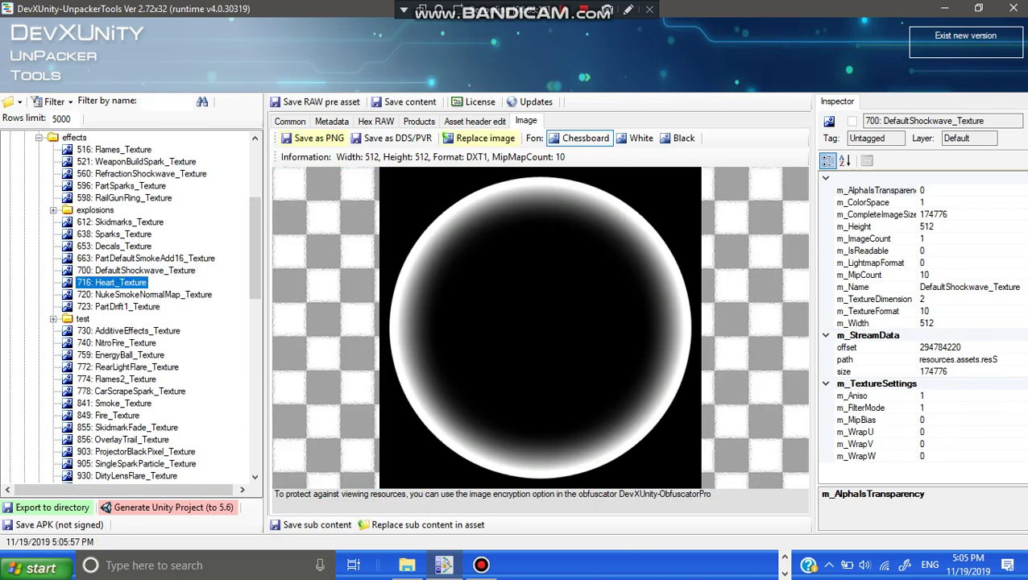
pyautogui.click(131, 186)
pyautogui.press('Left')
pyautogui.press('Left')
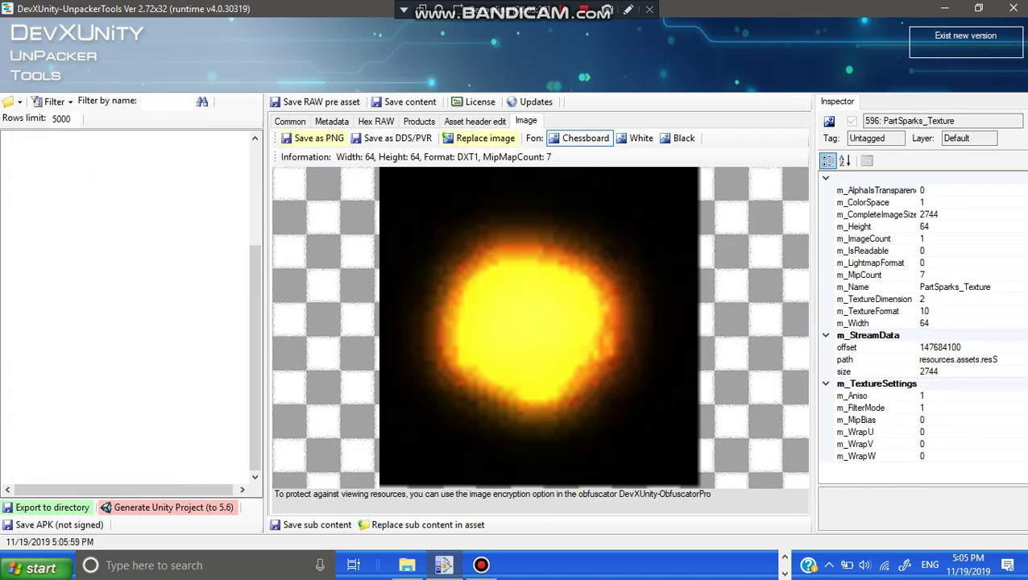
# Step: Expand sharedassets0.assets down to the 2d folder of its textures and preview MenuShared_Texture
pyautogui.click(9, 258)
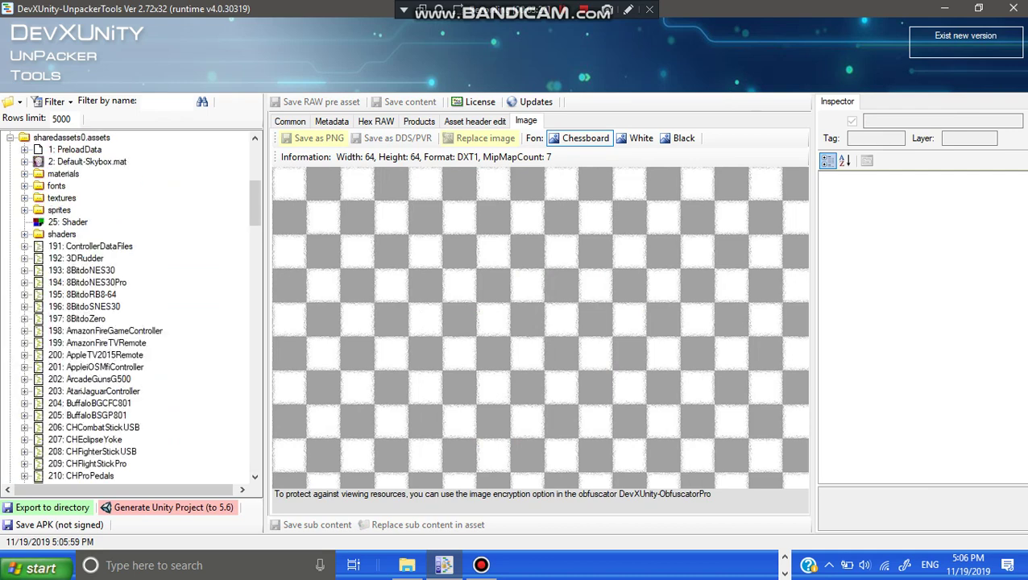
pyautogui.click(25, 198)
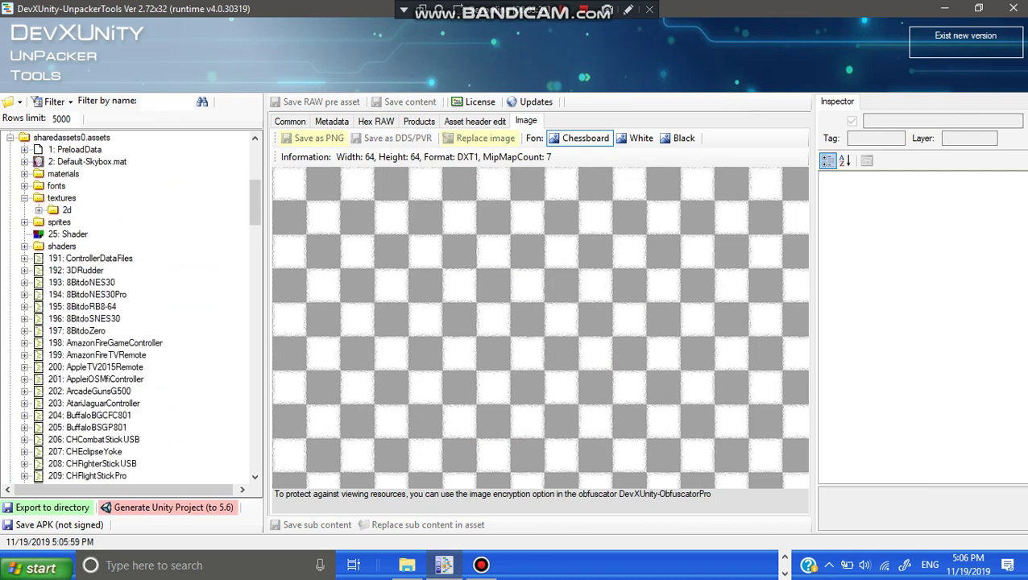
pyautogui.click(39, 210)
pyautogui.click(123, 222)
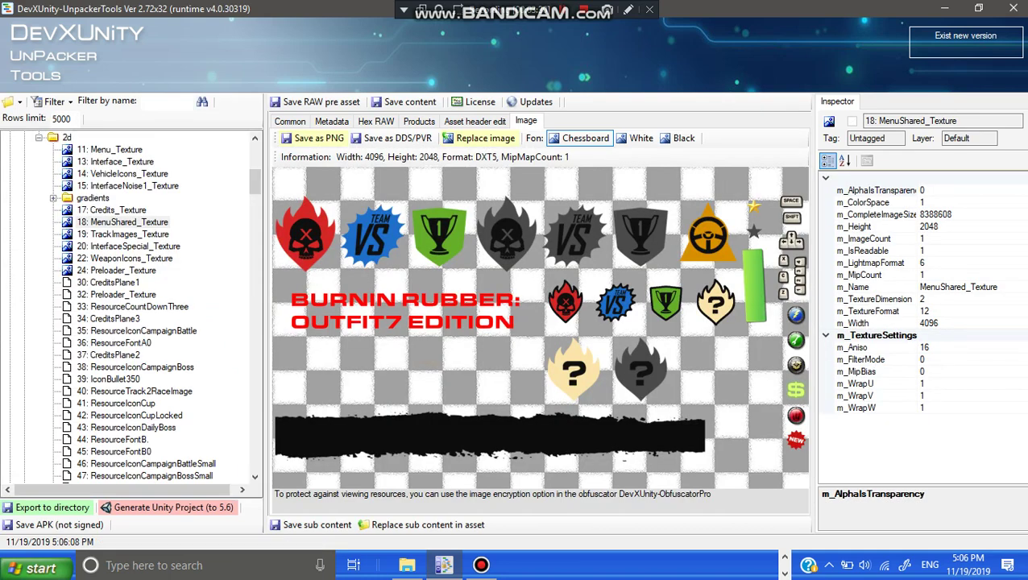
# Step: Preview TrackImages_Texture, InterfaceSpecial_Texture, WeaponIcons_Texture, Preloader_Texture and Menu_Texture in the 2d folder of sharedassets0.assets
pyautogui.scroll(6, 133, 306)
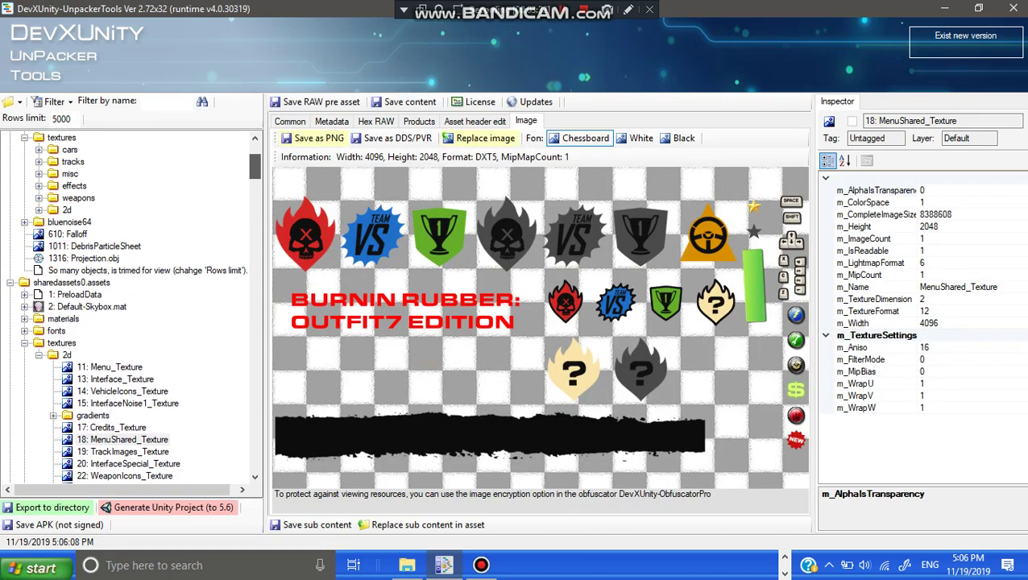
pyautogui.scroll(-1, 133, 306)
pyautogui.scroll(-2, 133, 306)
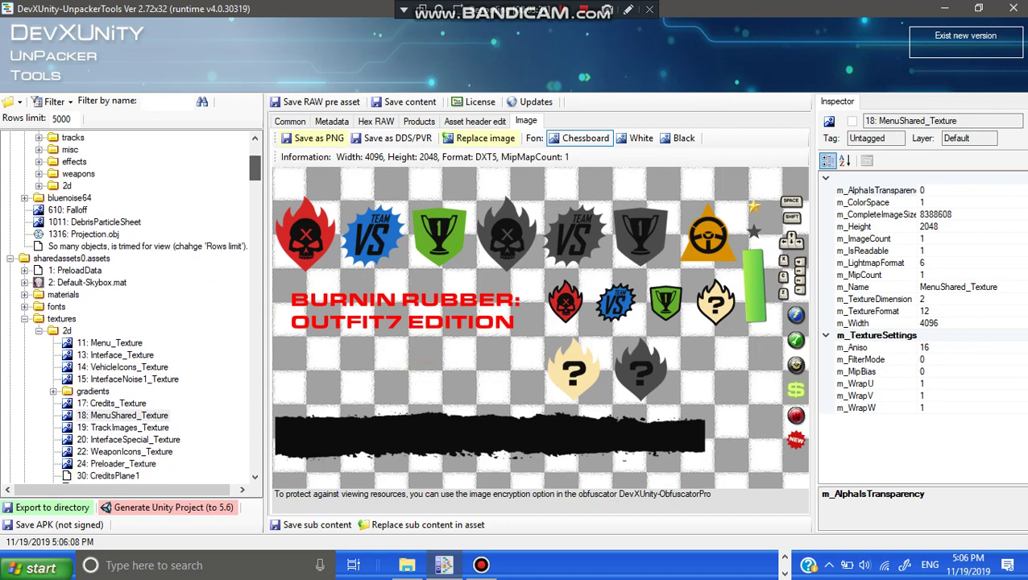
pyautogui.scroll(-1, 133, 306)
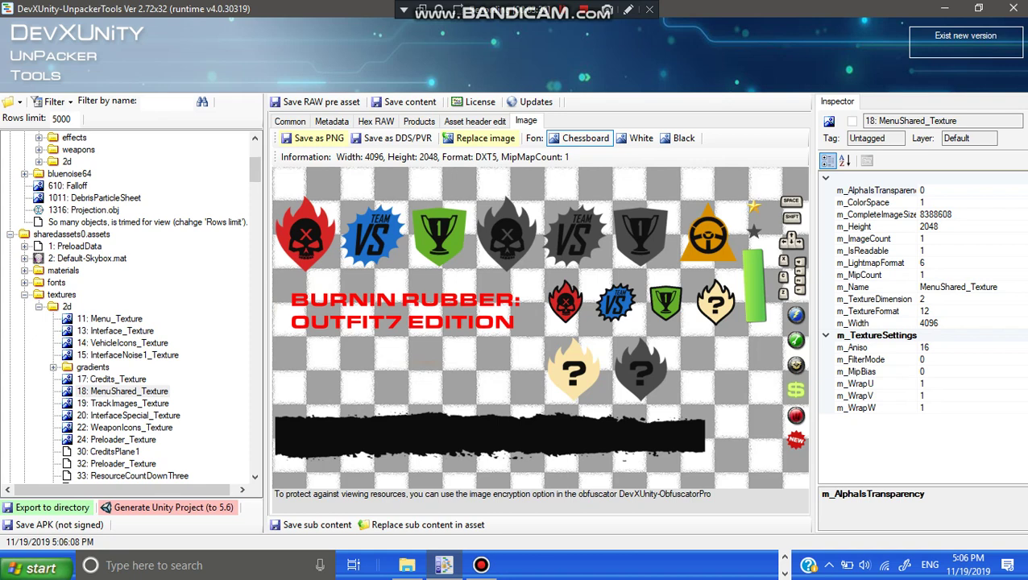
pyautogui.click(128, 404)
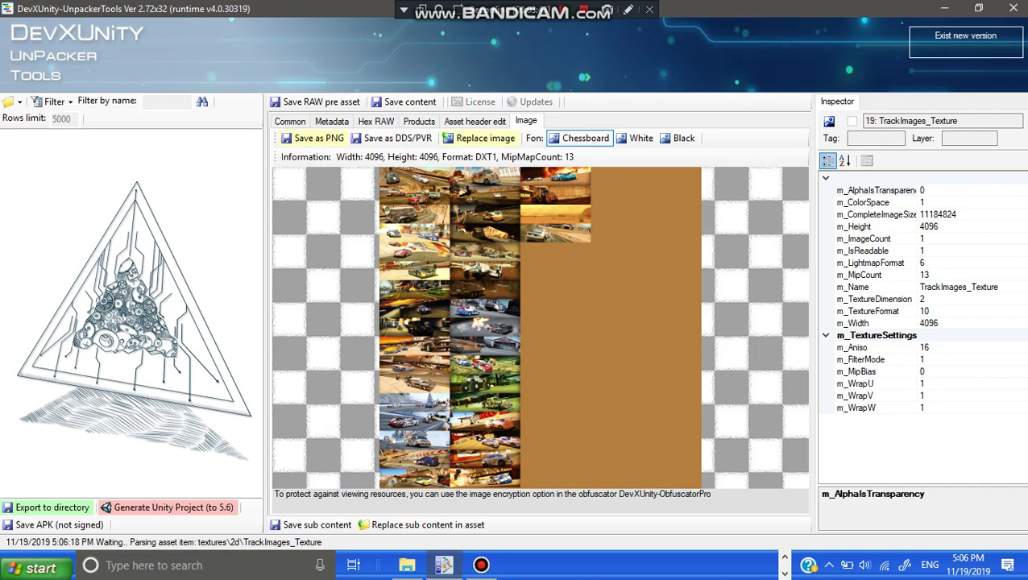
pyautogui.click(135, 415)
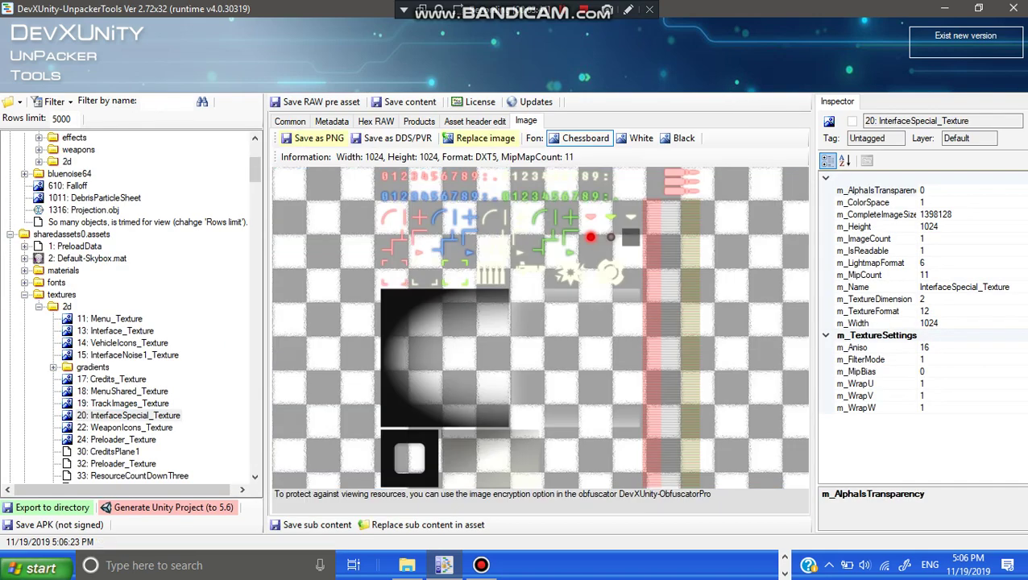
pyautogui.click(131, 428)
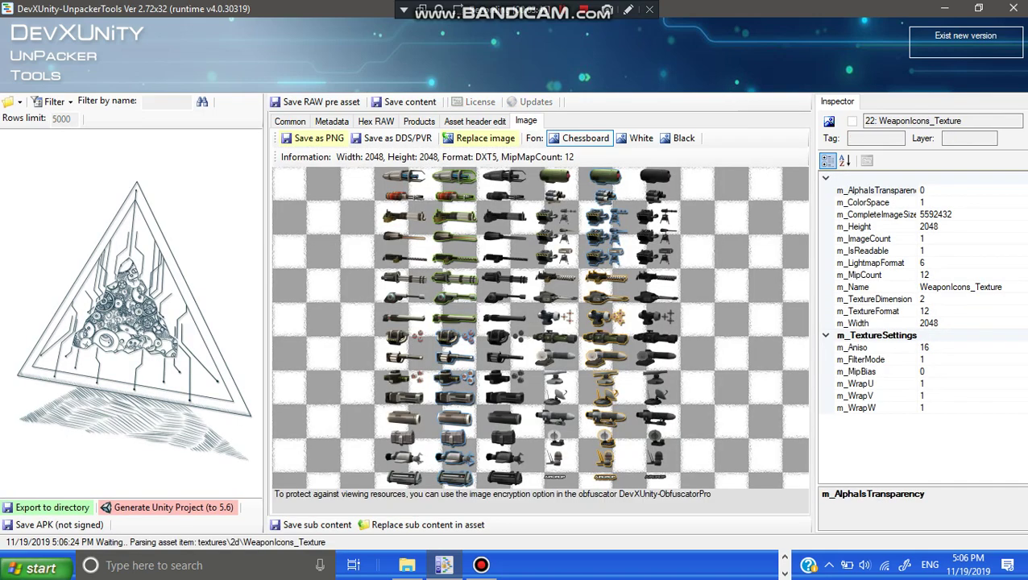
pyautogui.click(123, 439)
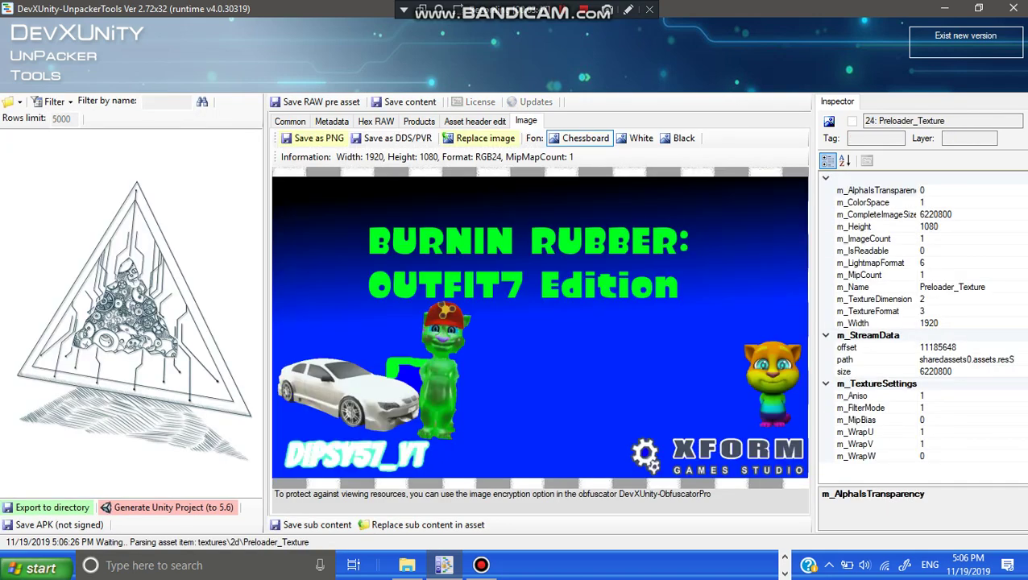
pyautogui.click(129, 404)
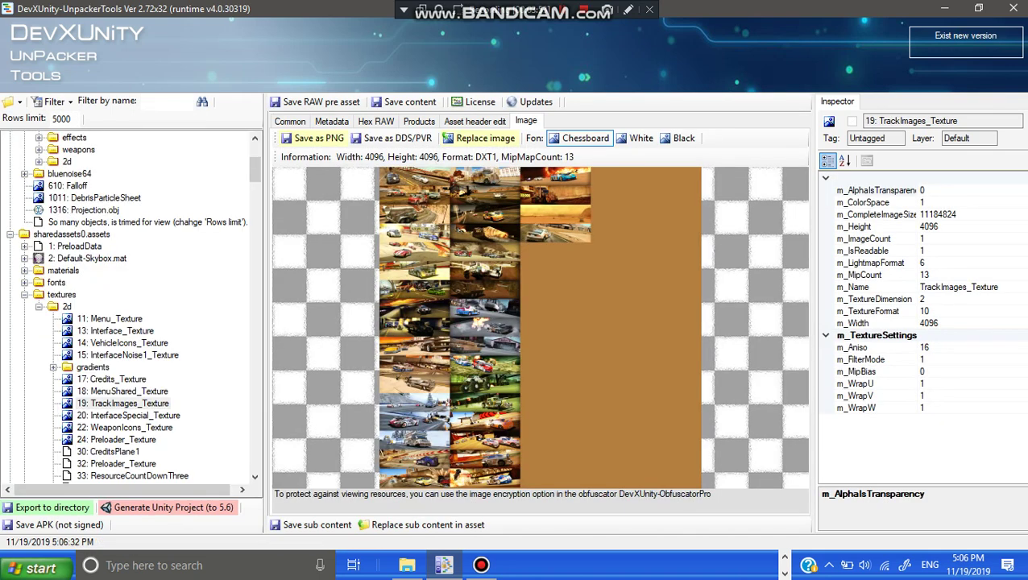
pyautogui.click(110, 319)
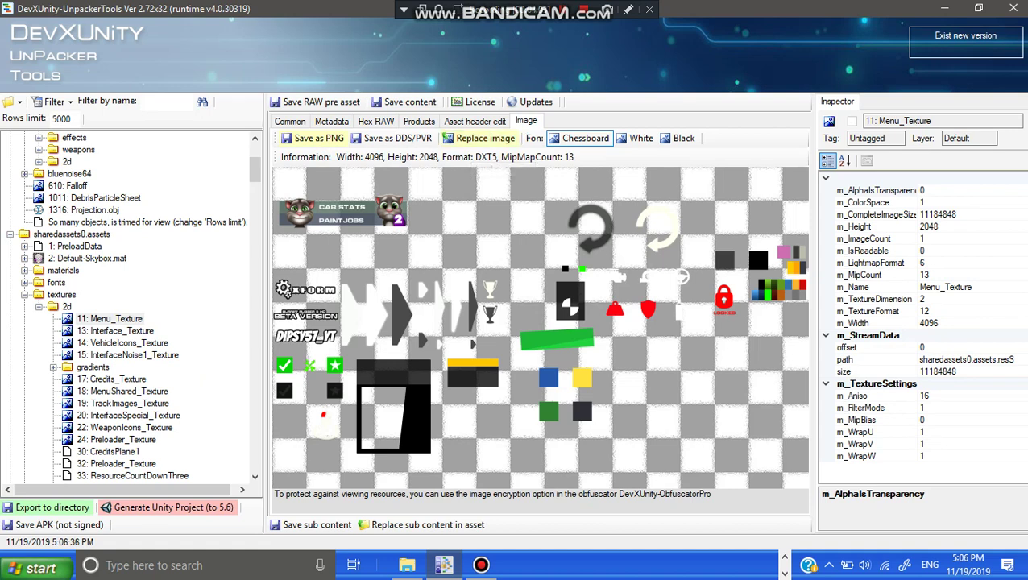
pyautogui.click(785, 556)
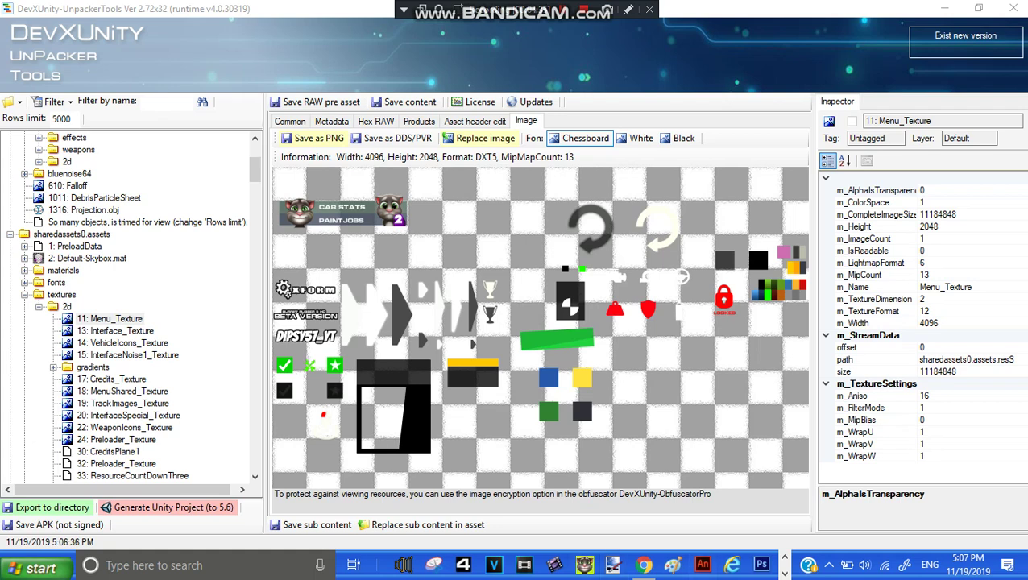
pyautogui.click(13, 102)
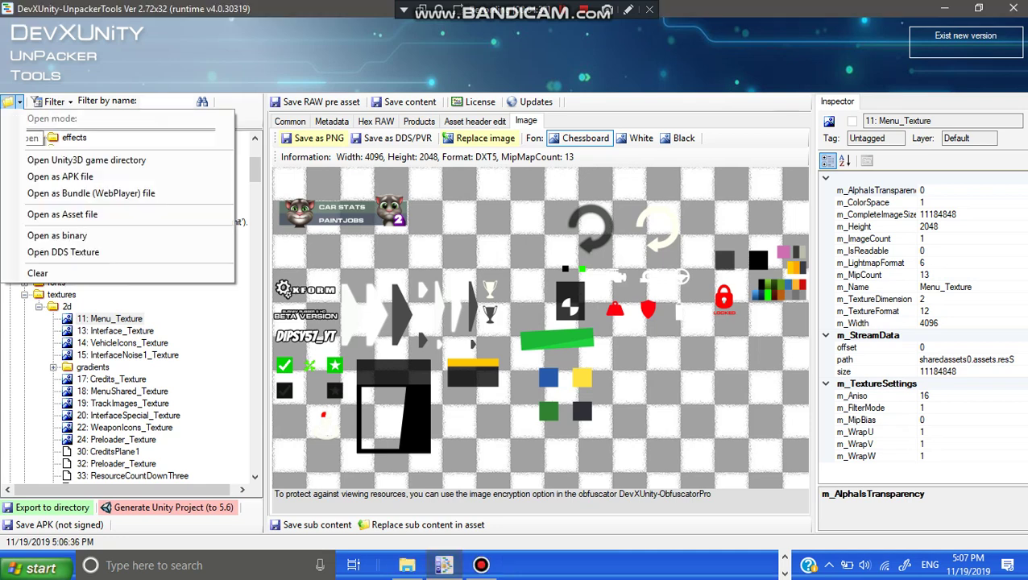
pyautogui.press('Down')
pyautogui.press('Down')
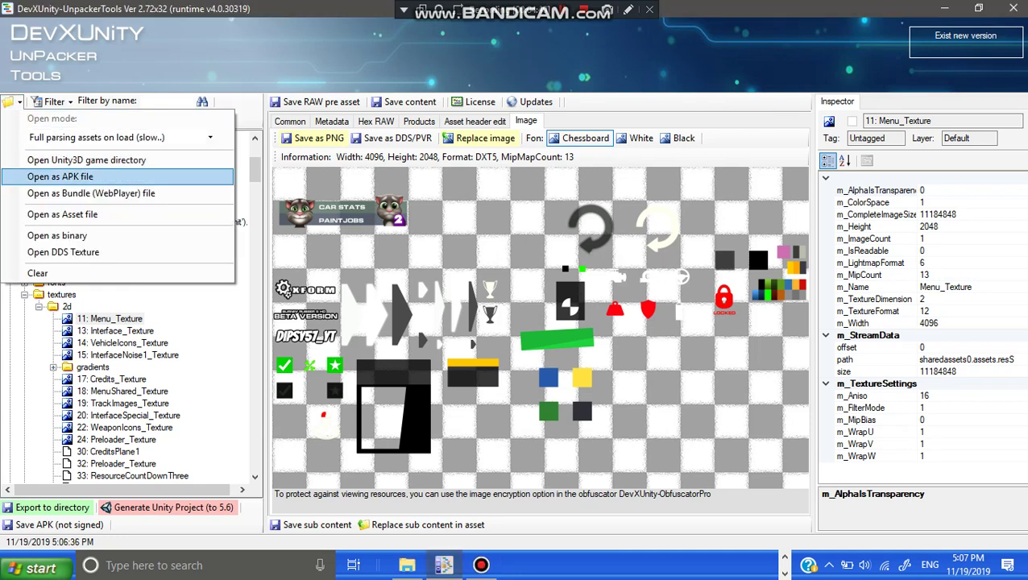
pyautogui.press('Up')
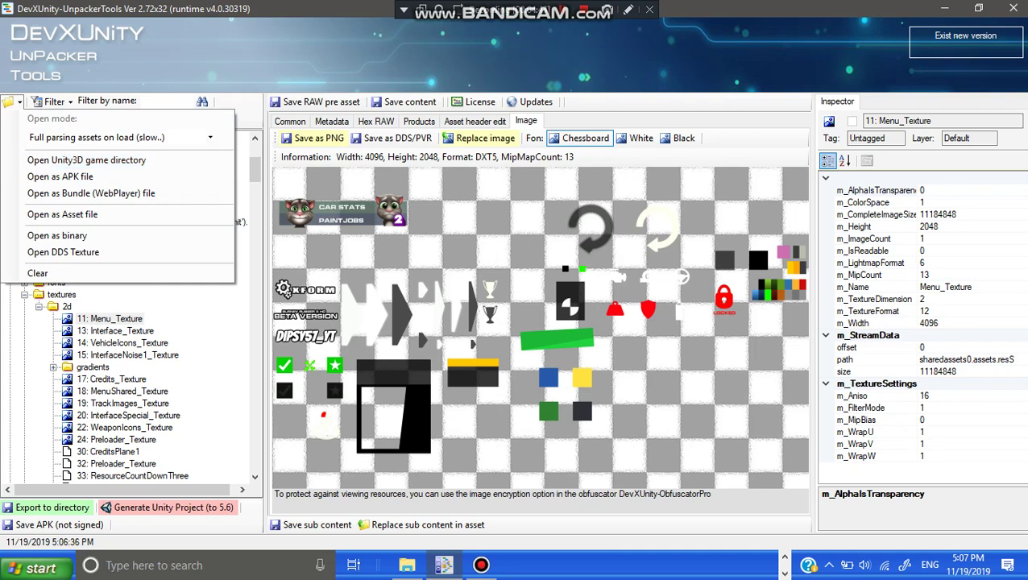
pyautogui.moveTo(255, 170); pyautogui.dragTo(254, 156)
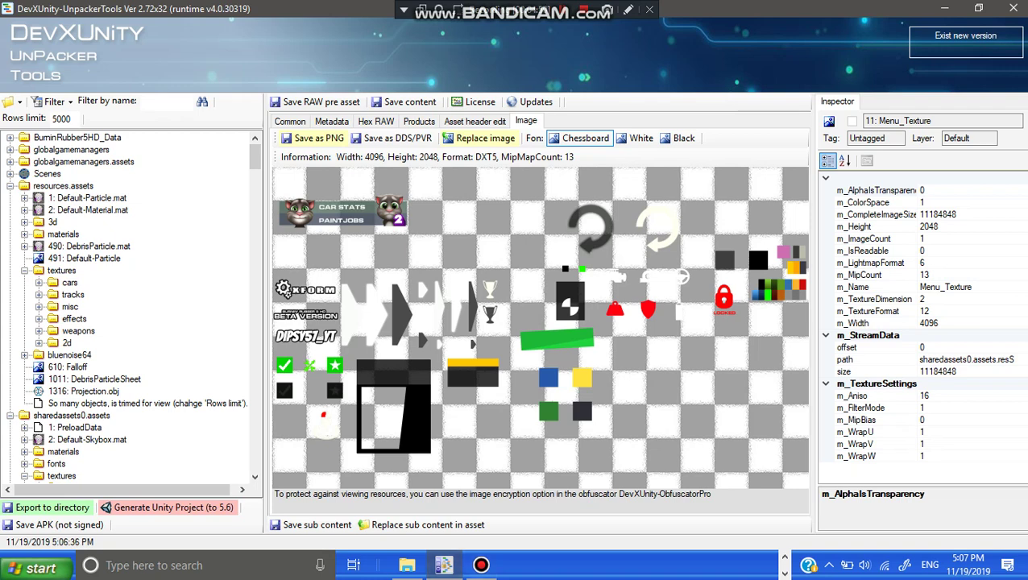
# Step: Switch to paint.net, start opening an image and browse to the Burnin Rubber 5 HD Kit folder in Pictures
pyautogui.click(785, 557)
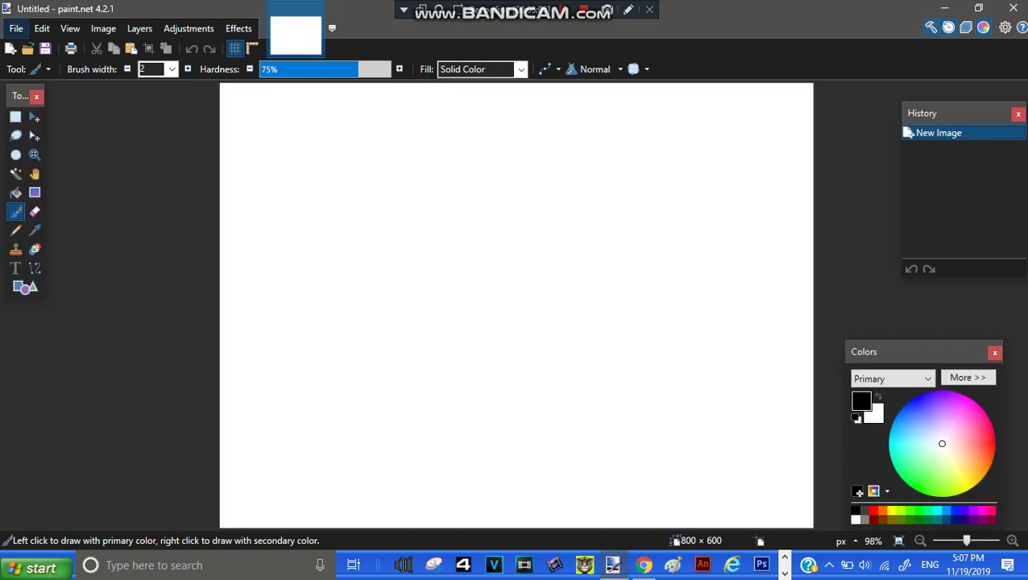
pyautogui.click(16, 29)
pyautogui.click(42, 67)
pyautogui.hotkey('ctrl', 'o')
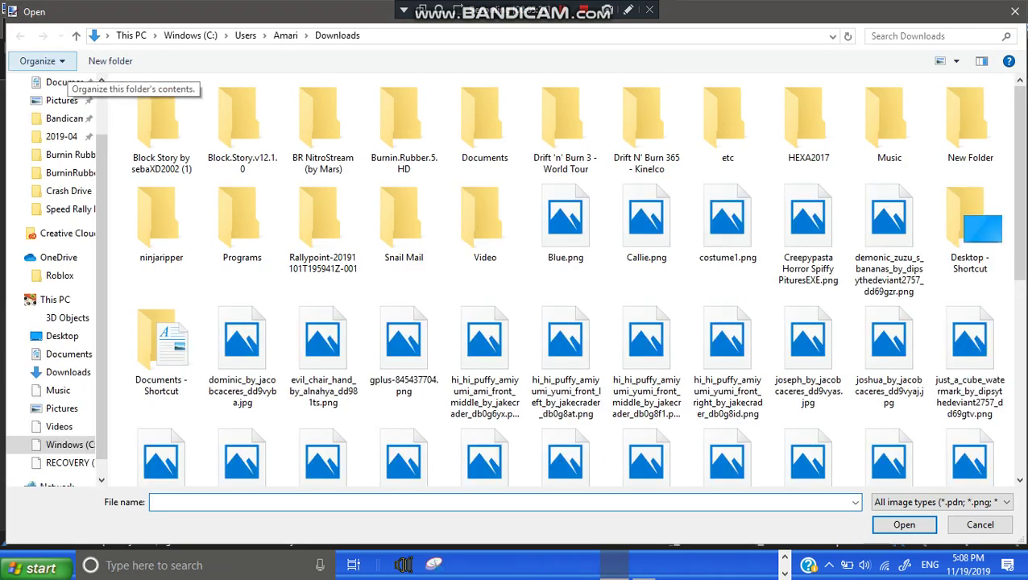
pyautogui.click(64, 154)
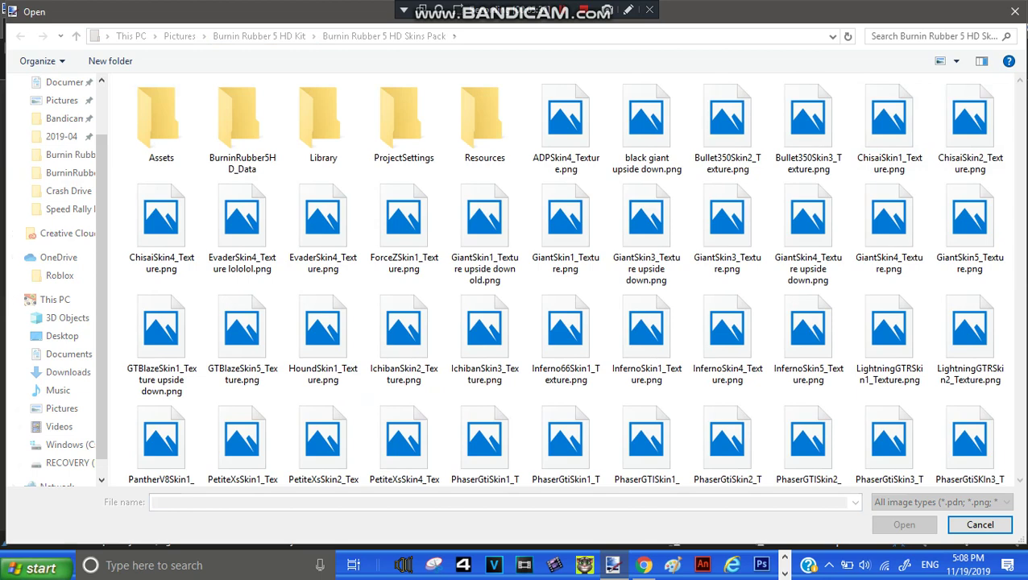
pyautogui.hotkey('alt', 'Up')
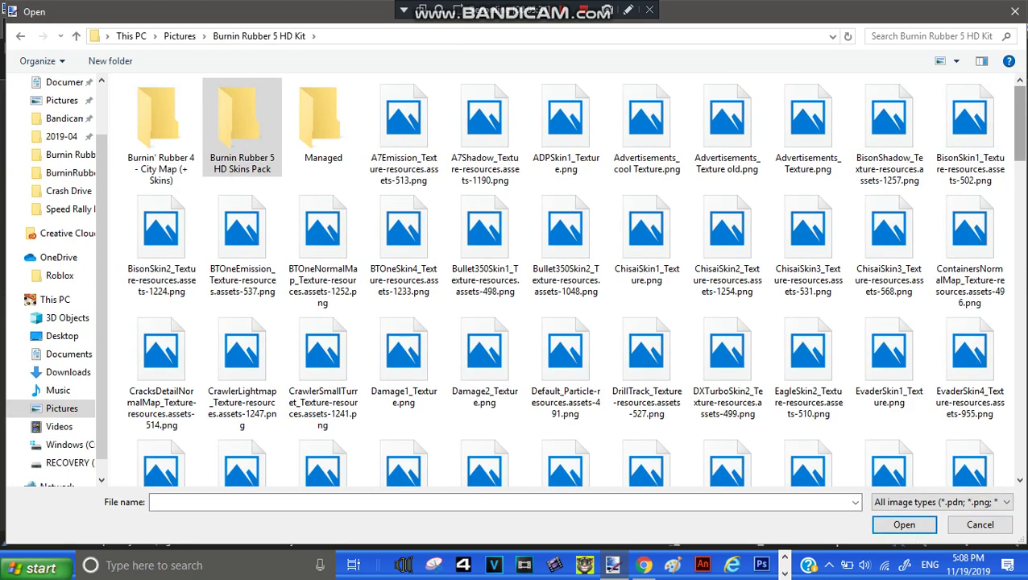
# Step: Open Menu_Texture.png, MenuShared_Texture.png and Misc_Texture.png together from the Burnin Rubber 5 HD Kit folder
pyautogui.scroll(-5, 926, 117)
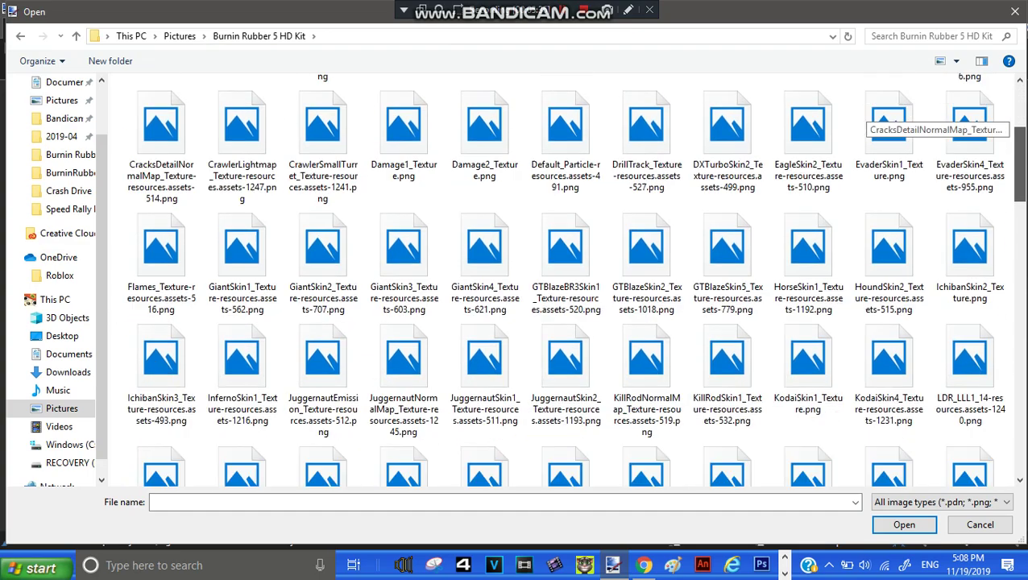
pyautogui.scroll(-8, 926, 117)
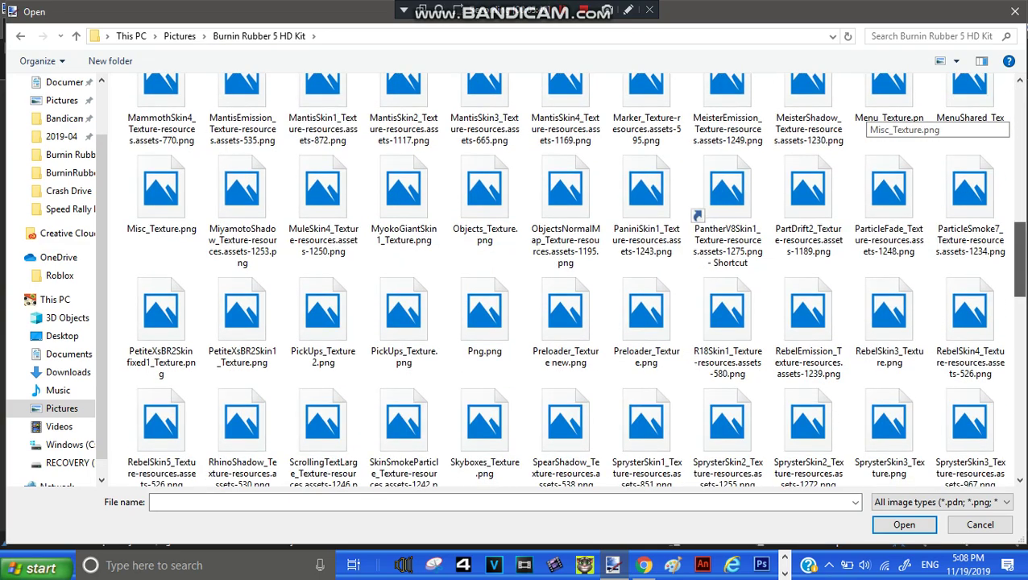
pyautogui.moveTo(1020, 260); pyautogui.dragTo(1019, 261)
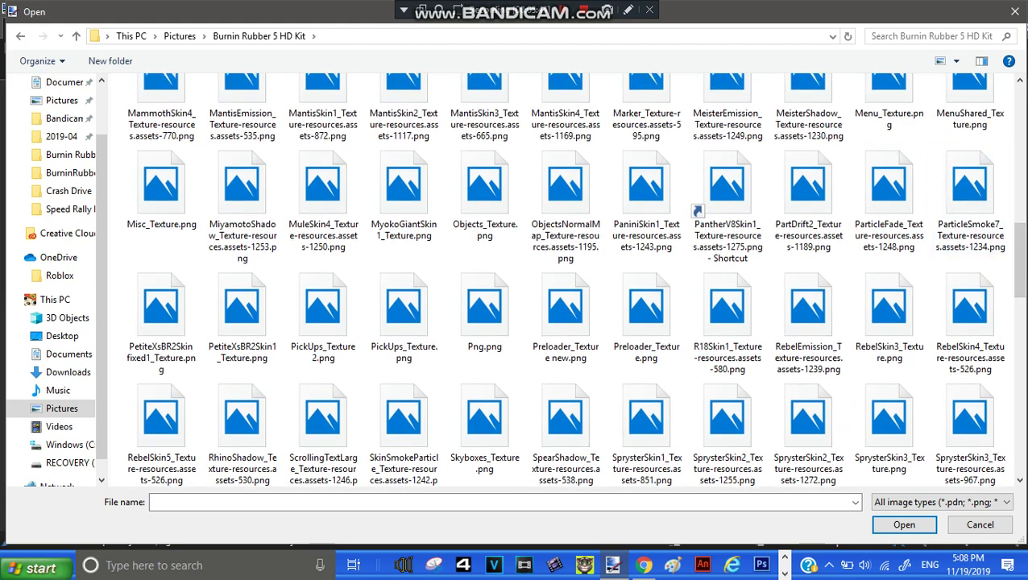
pyautogui.moveTo(988, 140); pyautogui.dragTo(917, 109)
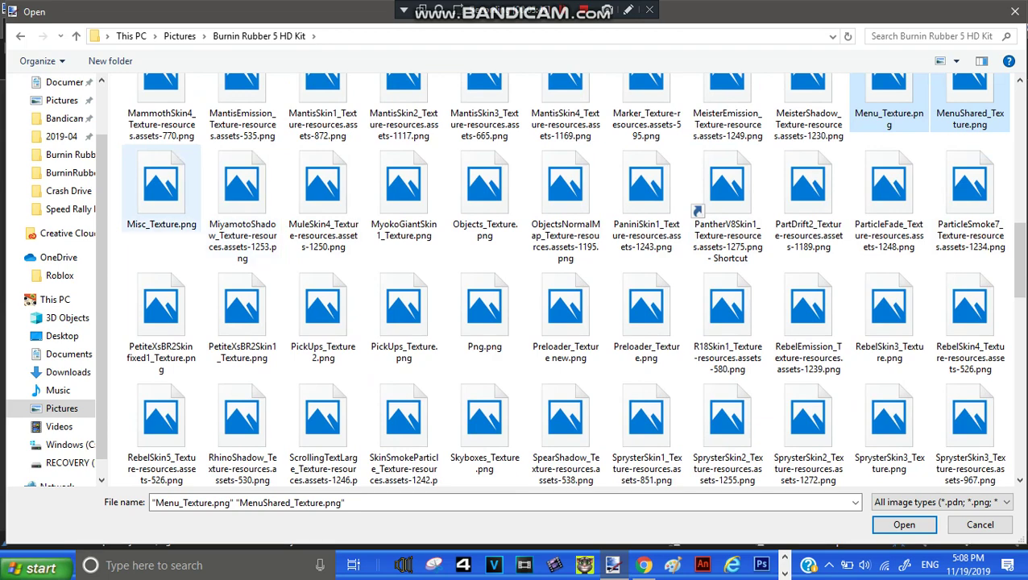
pyautogui.keyDown('ctrl'); pyautogui.click(161, 189); pyautogui.keyUp('ctrl')
pyautogui.press('Return')
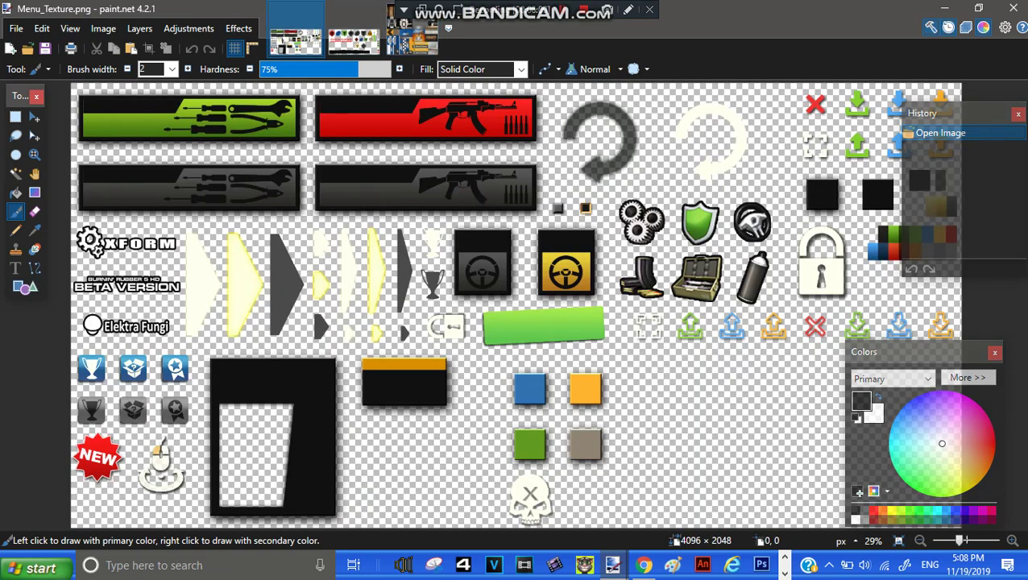
# Step: Find and open the modified menu texture, Menu_Texture cool.png, from the Pictures folder
pyautogui.click(16, 28)
pyautogui.click(36, 63)
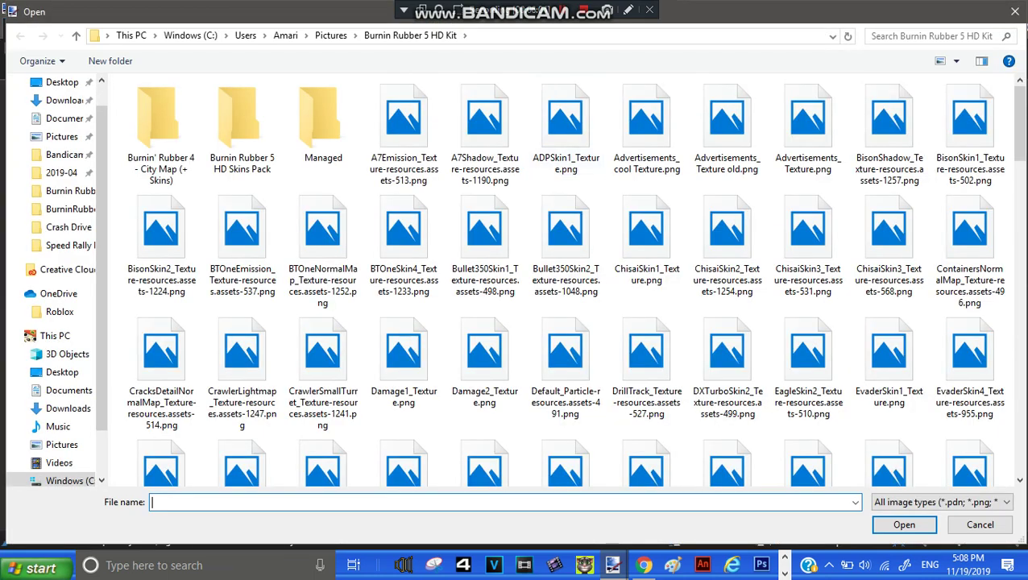
pyautogui.scroll(-6, 564, 282)
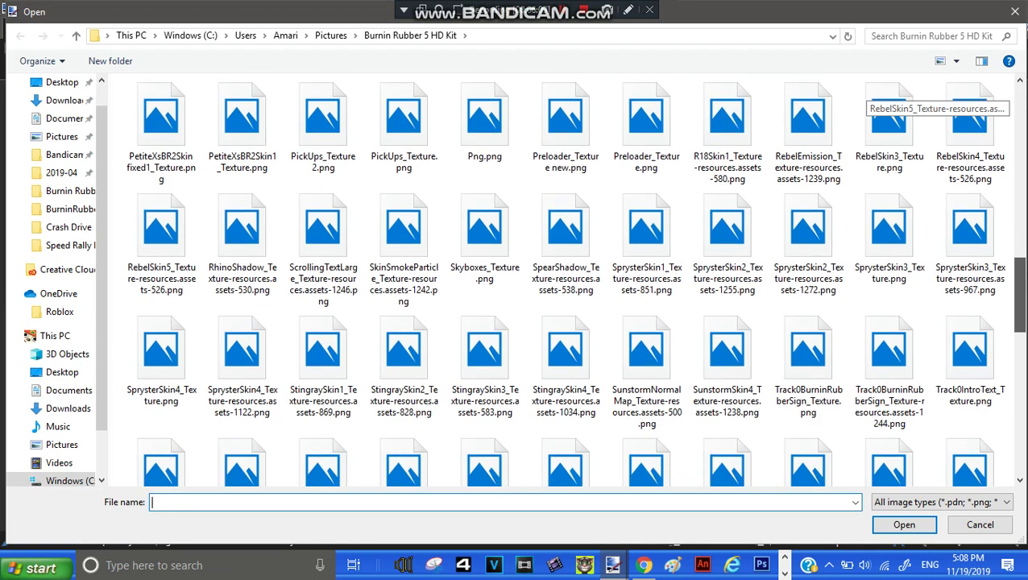
pyautogui.scroll(3, 575, 279)
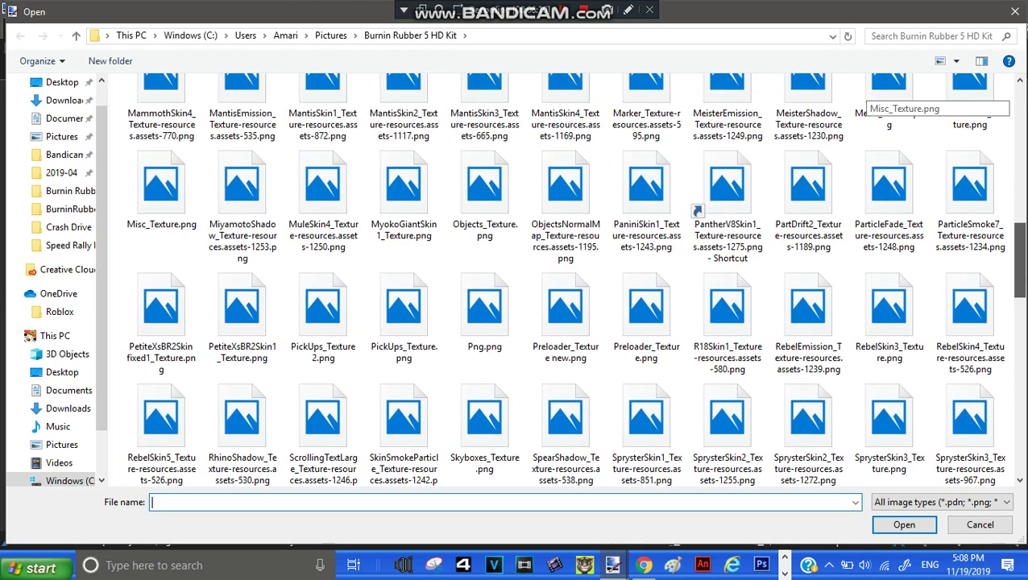
pyautogui.scroll(1, 564, 282)
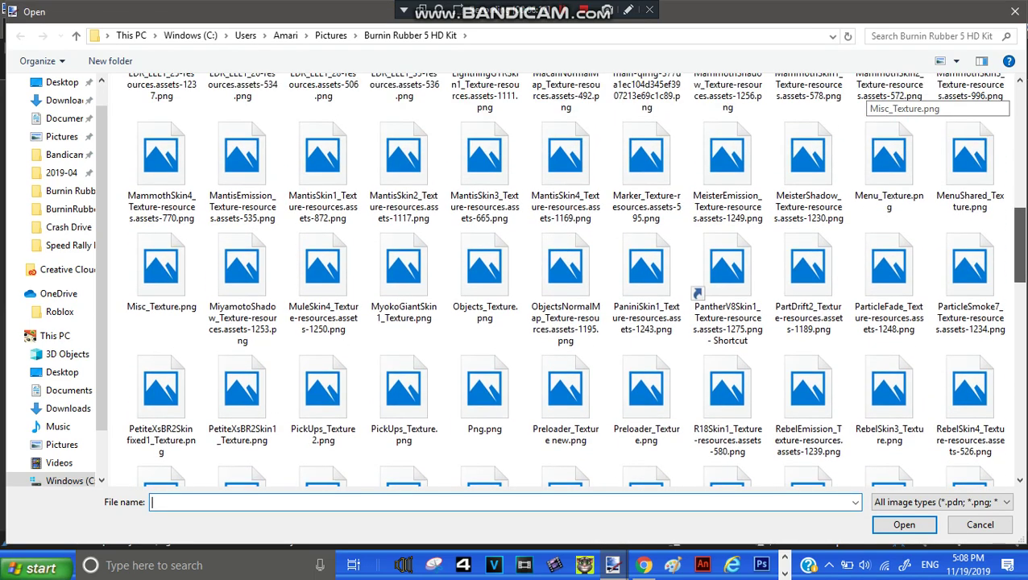
pyautogui.scroll(1, 564, 257)
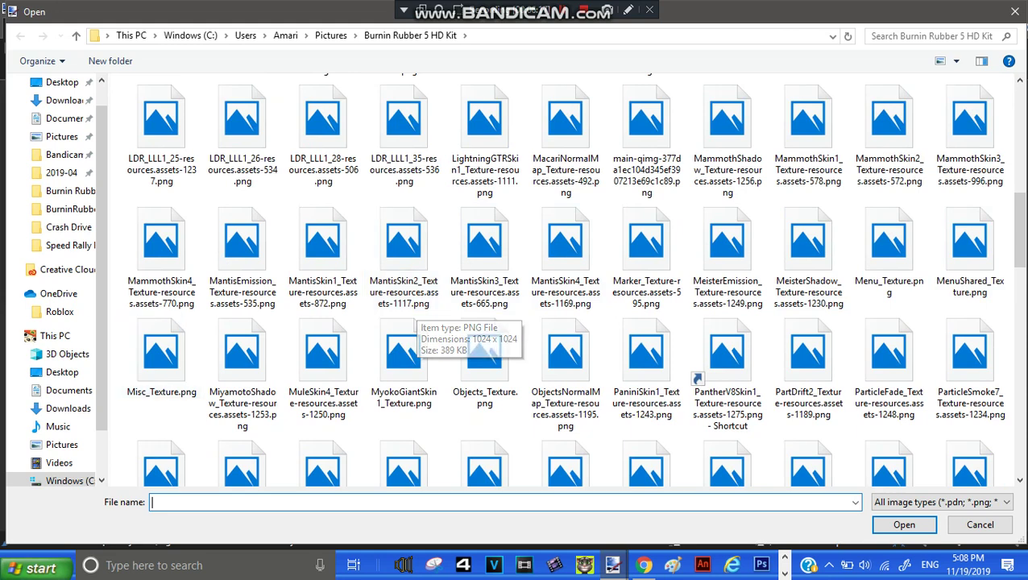
pyautogui.click(62, 444)
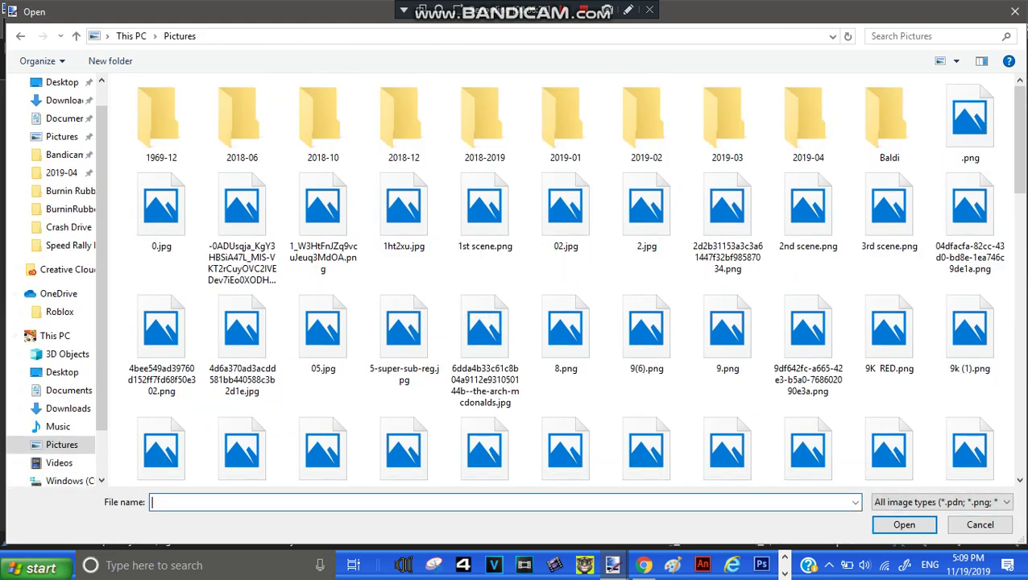
pyautogui.write('menu')
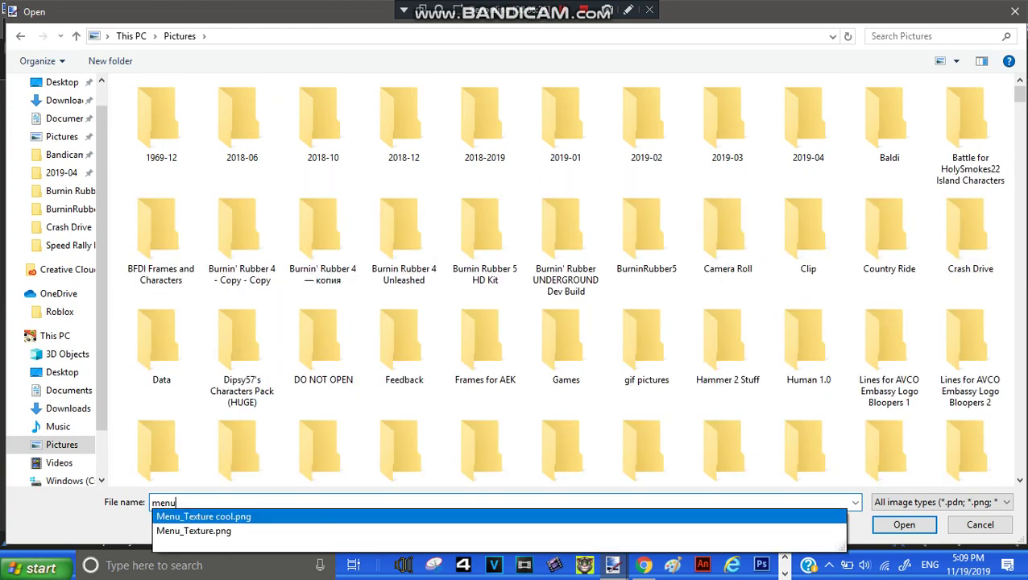
pyautogui.press('Return')
pyautogui.press('Return')
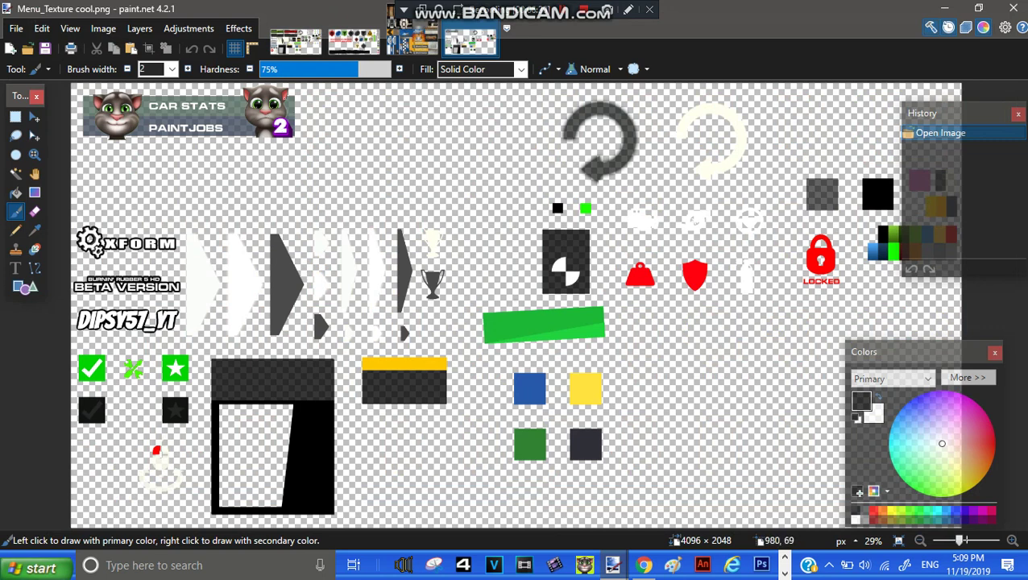
# Step: In Menu_Texture.png, select the lower part of the image with a rectangle of about 4080 × 820 pixels
pyautogui.click(352, 40)
pyautogui.click(296, 40)
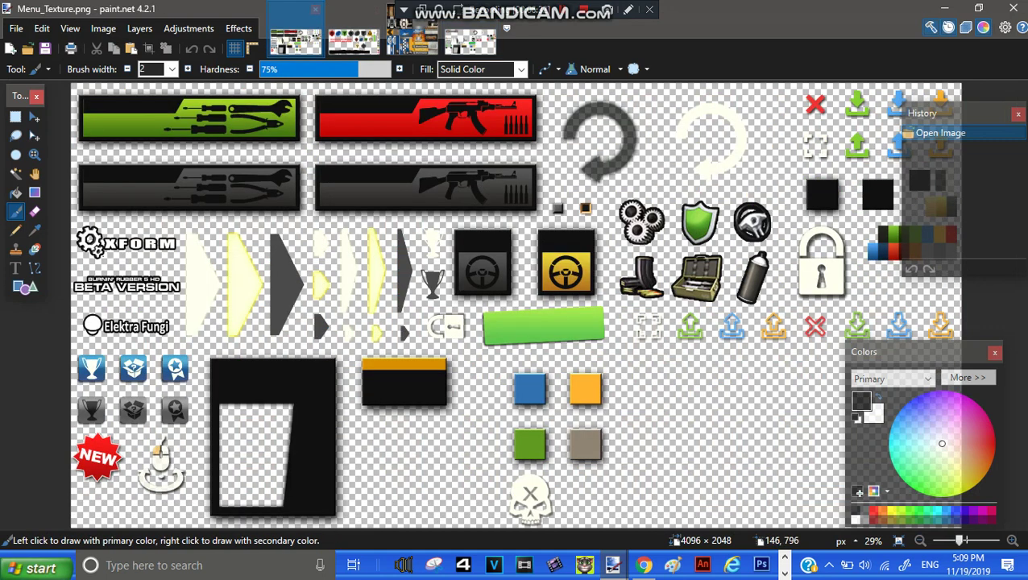
pyautogui.click(15, 116)
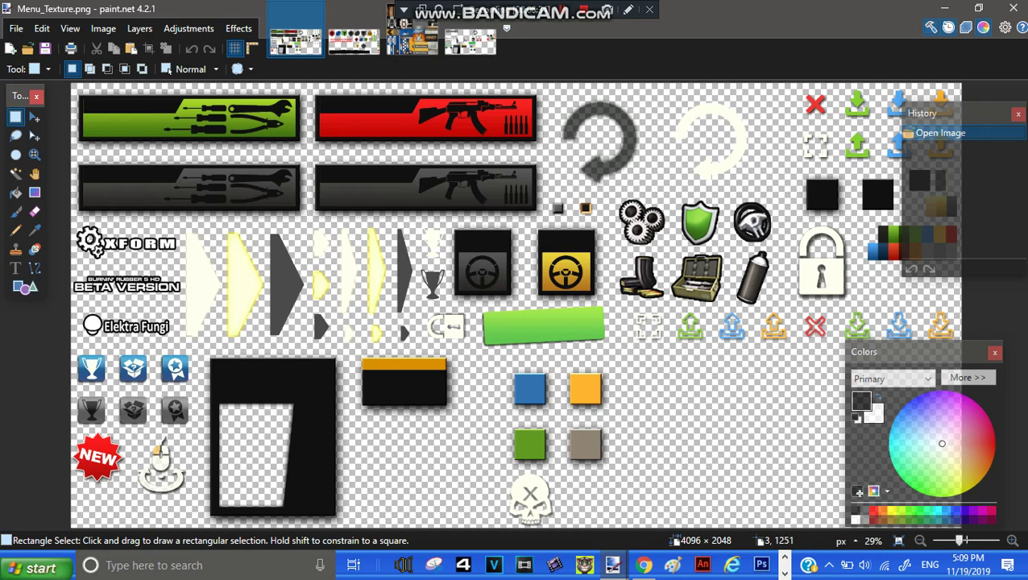
pyautogui.moveTo(73, 349); pyautogui.dragTo(959, 567)
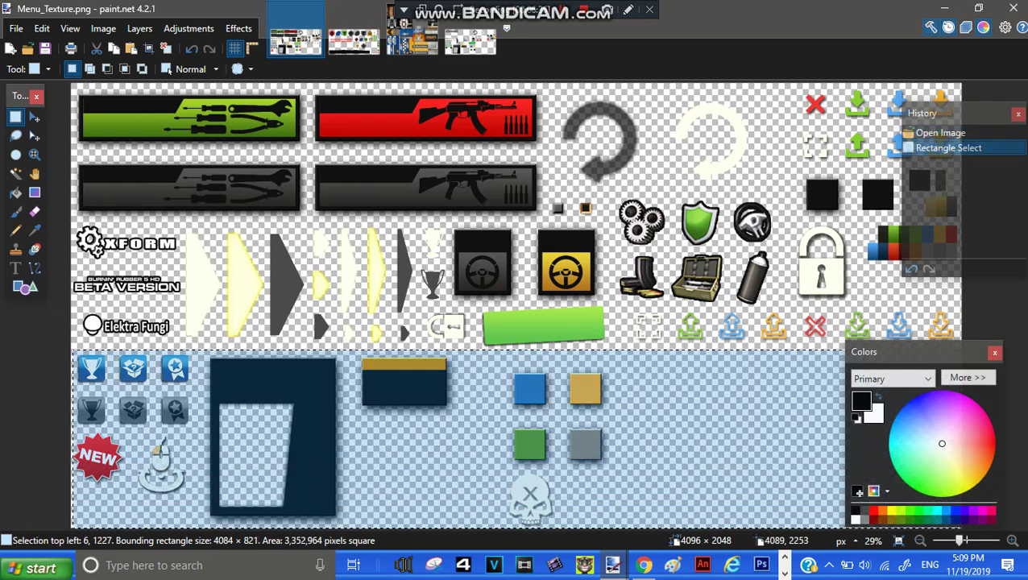
# Step: Move the Colors and History windows aside so that they no longer cover the texture's icons
pyautogui.moveTo(923, 352); pyautogui.dragTo(1012, 363)
pyautogui.moveTo(921, 113); pyautogui.dragTo(1013, 182)
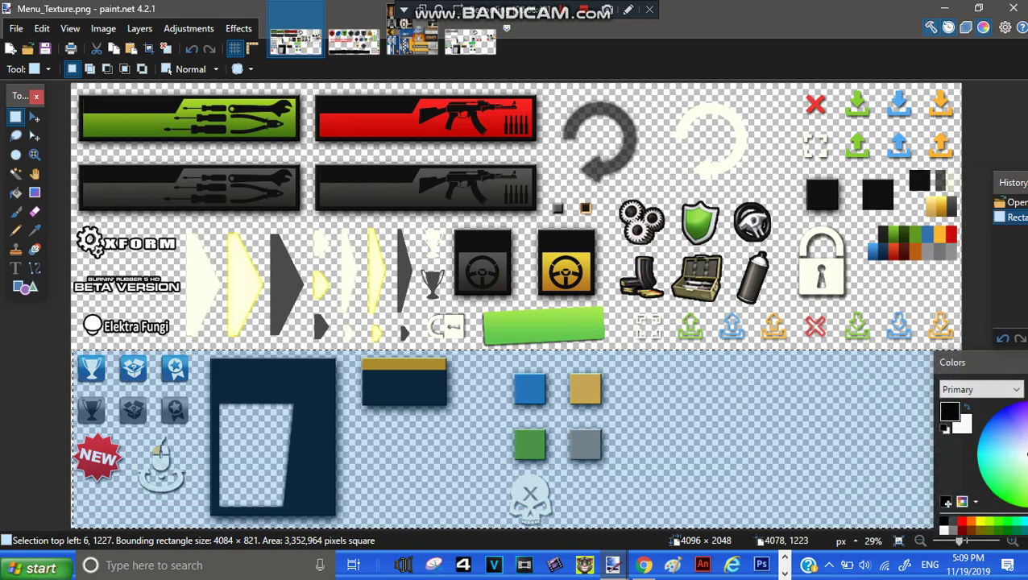
pyautogui.moveTo(954, 359); pyautogui.dragTo(846, 249)
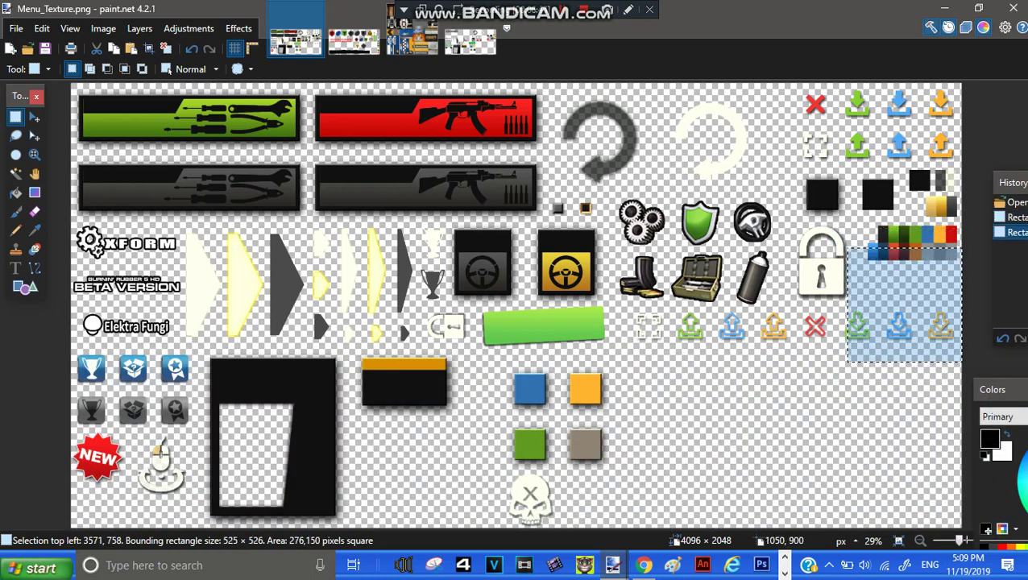
pyautogui.hotkey('ctrl', 'd')
pyautogui.moveTo(182, 225); pyautogui.dragTo(450, 493)
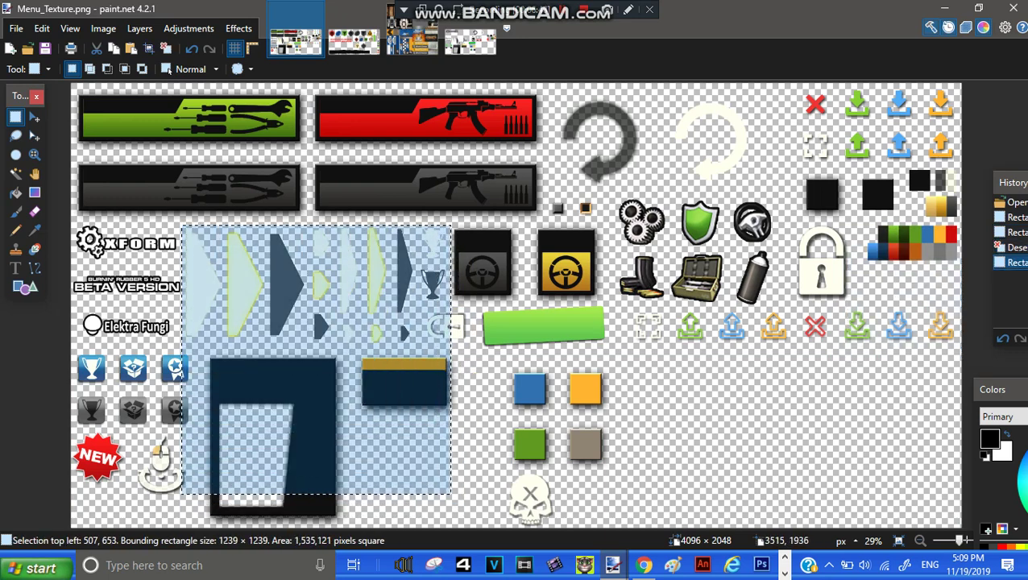
pyautogui.moveTo(835, 504); pyautogui.dragTo(661, 330)
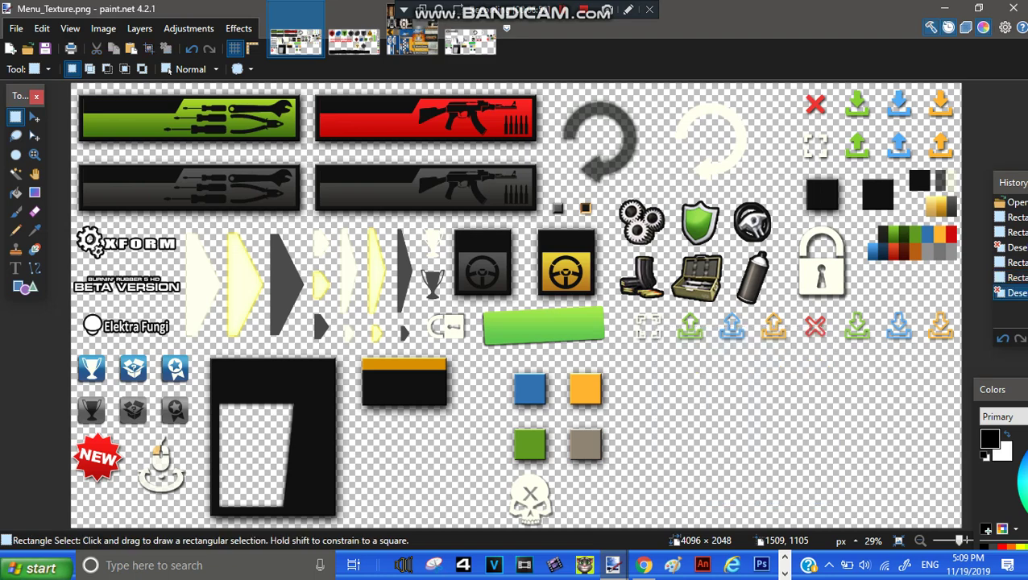
pyautogui.moveTo(247, 271); pyautogui.dragTo(963, 529)
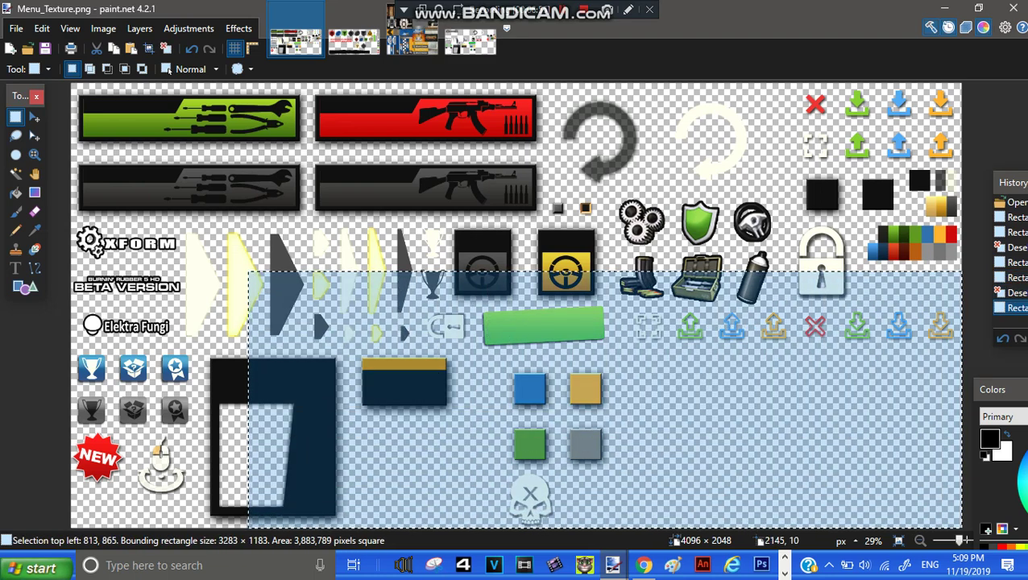
# Step: Select and copy nearly all of Menu_Texture.png with combined rectangles, leaving out the XFORM, Beta Version and Elektra Fungi logos
pyautogui.moveTo(538, 87); pyautogui.dragTo(948, 497)
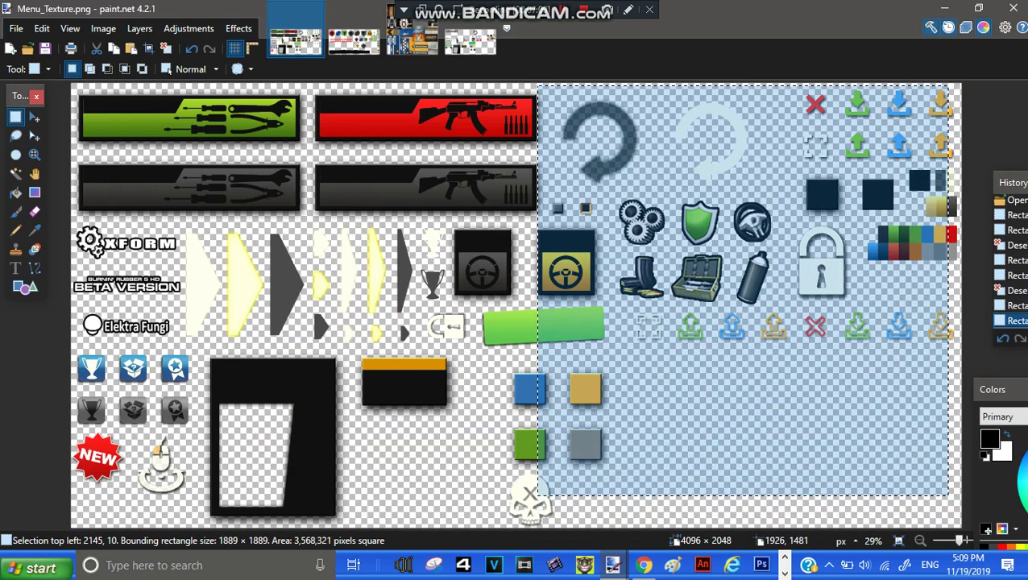
pyautogui.moveTo(489, 406); pyautogui.dragTo(64, 48)
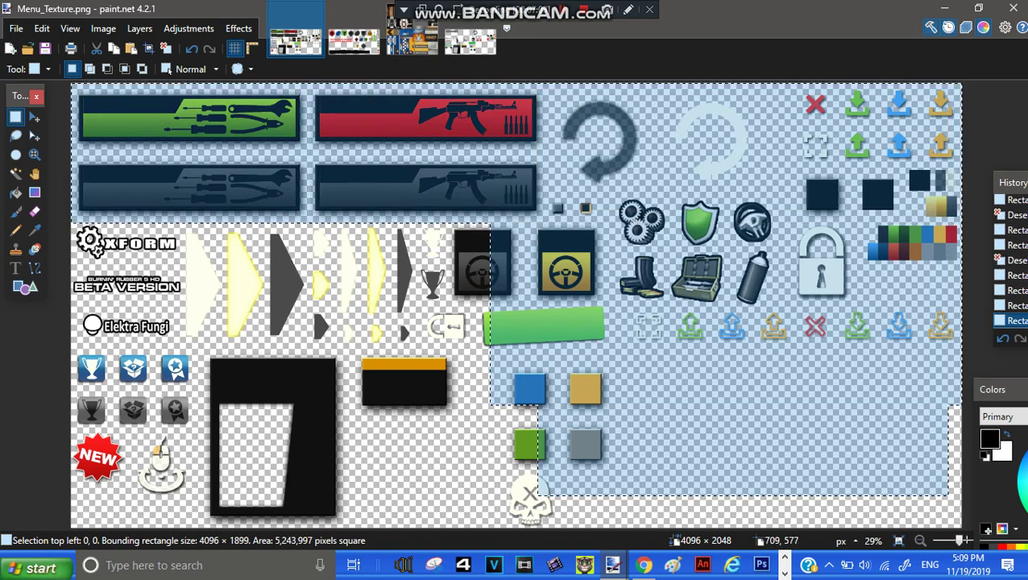
pyautogui.keyDown('ctrl'); pyautogui.moveTo(188, 220); pyautogui.dragTo(569, 579); pyautogui.keyUp('ctrl')
pyautogui.keyDown('ctrl'); pyautogui.moveTo(459, 514); pyautogui.dragTo(187, 180); pyautogui.keyUp('ctrl')
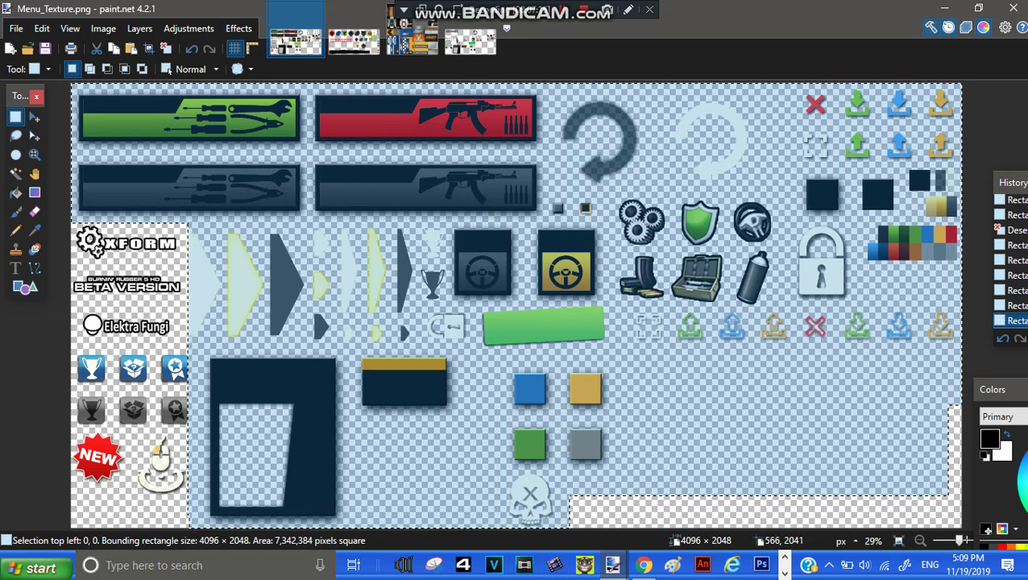
pyautogui.keyDown('ctrl'); pyautogui.moveTo(195, 528); pyautogui.dragTo(291, 561); pyautogui.keyUp('ctrl')
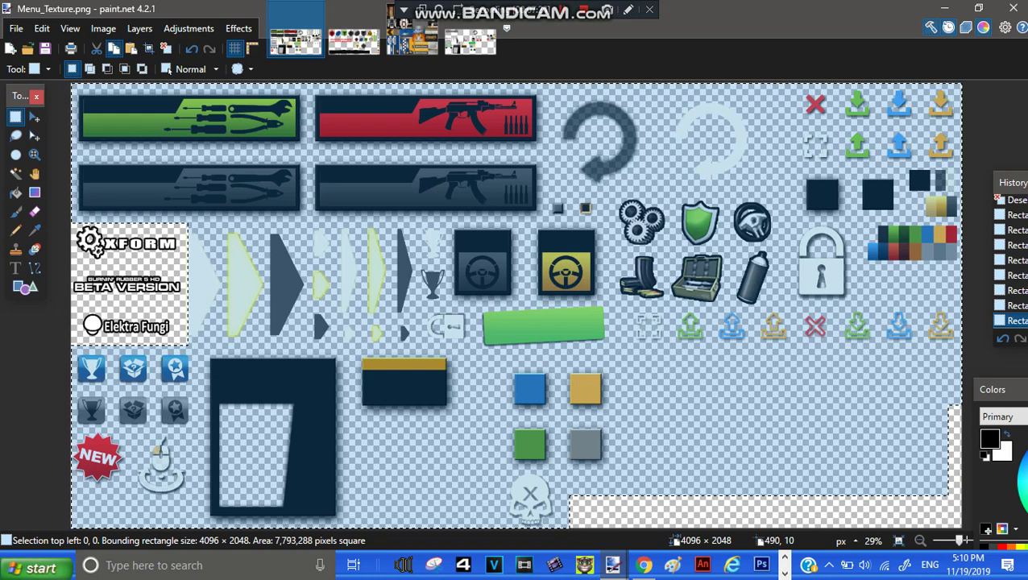
# Step: Paste the copied texture area over Menu_Texture cool.png, finish the placement and clear the selection
pyautogui.click(470, 42)
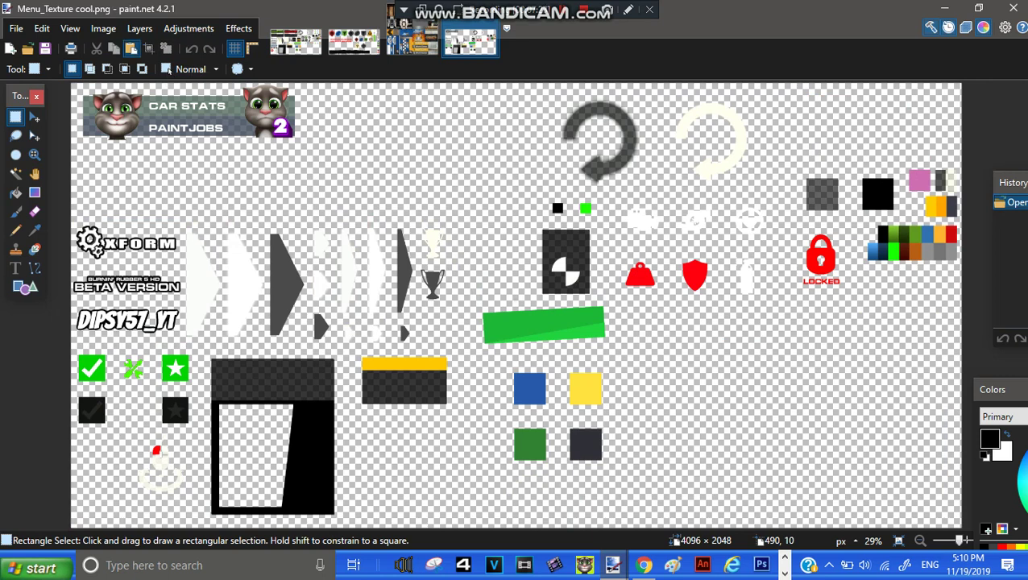
pyautogui.click(131, 49)
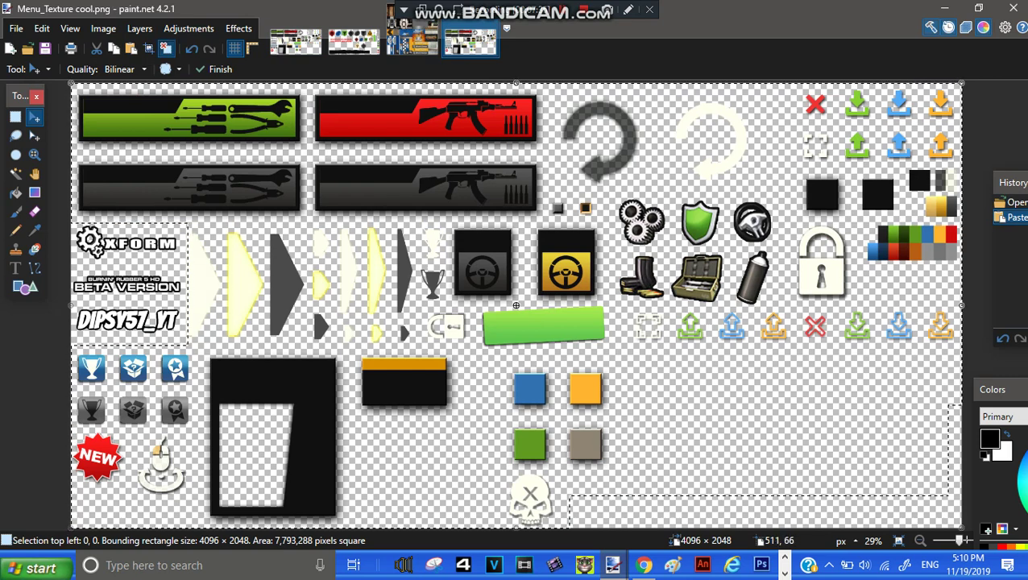
pyautogui.press('Return')
pyautogui.hotkey('ctrl', 'd')
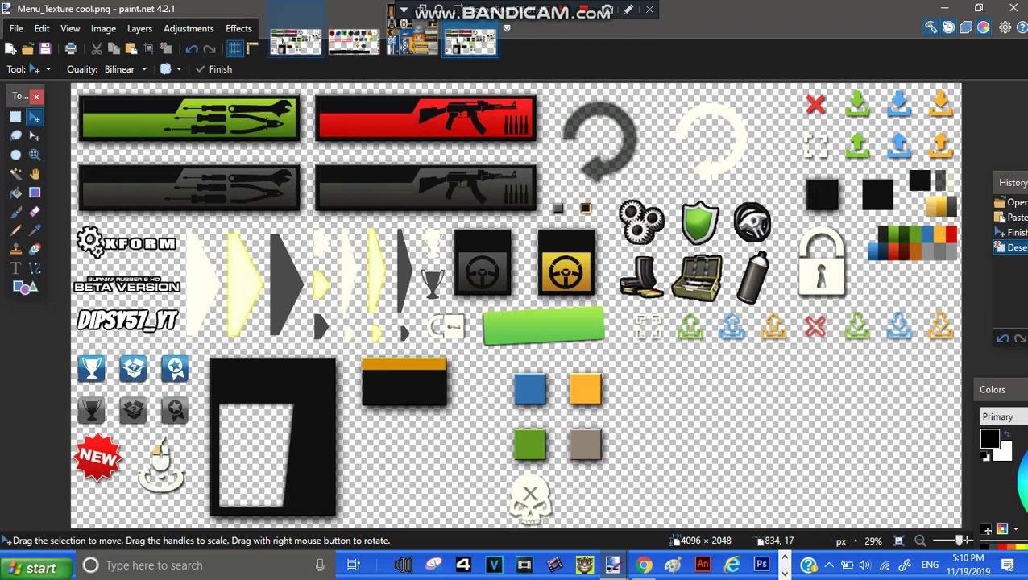
# Step: View Menu_Texture.png and MenuShared_Texture.png, and return to Menu_Texture cool.png
pyautogui.click(294, 40)
pyautogui.click(354, 41)
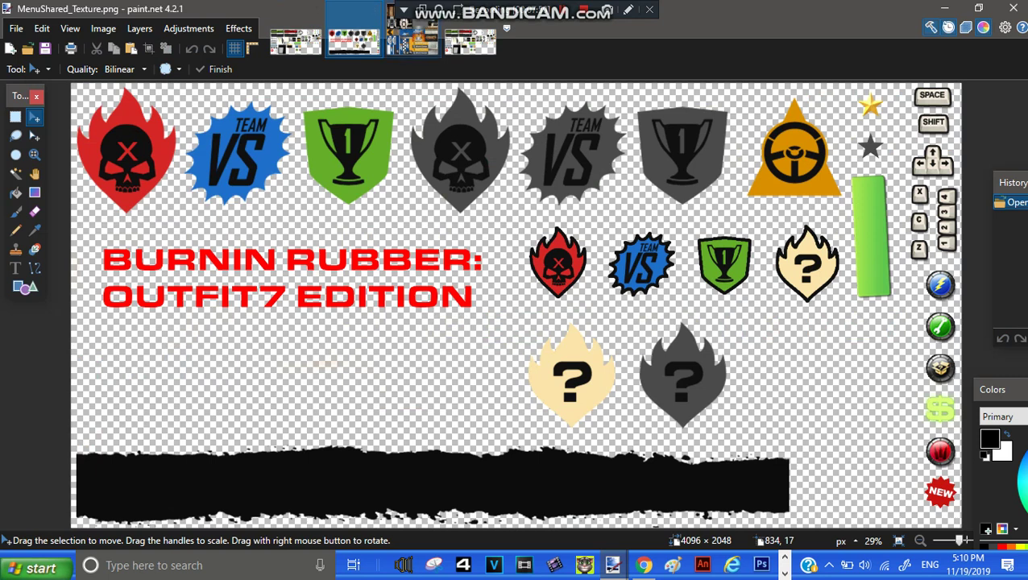
pyautogui.click(471, 42)
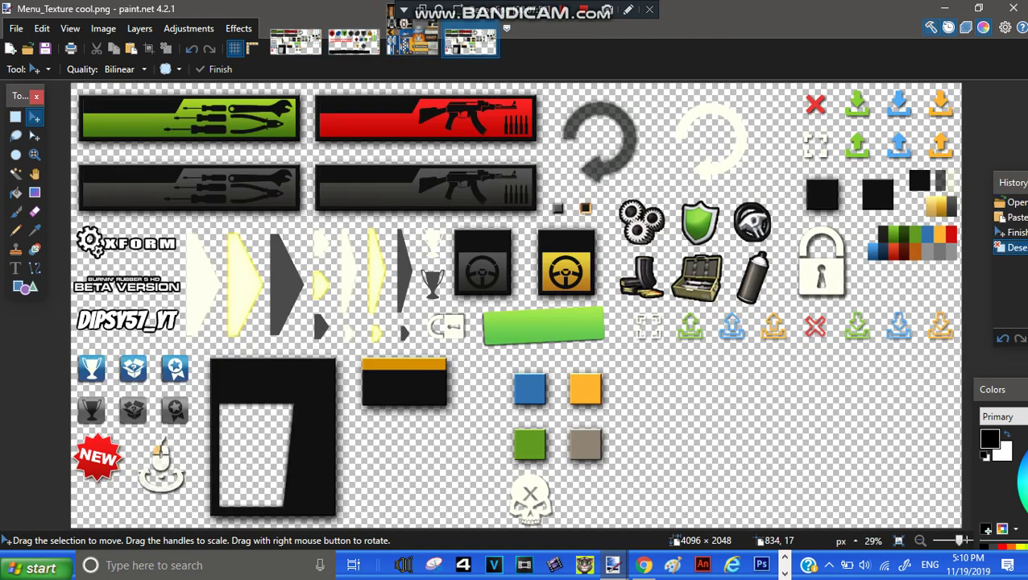
# Step: Open File0123.png to File0128.png together from Desktop > Burnin Rubber 4 Unleashed > Burnin Rubber 4 > Shared
pyautogui.click(16, 29)
pyautogui.click(41, 67)
pyautogui.hotkey('ctrl', 'o')
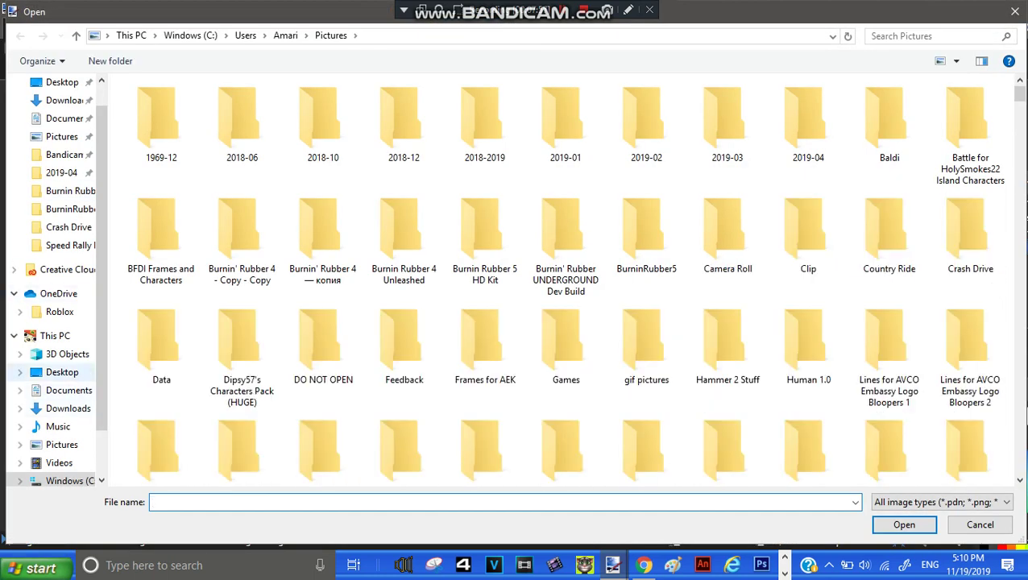
pyautogui.click(62, 372)
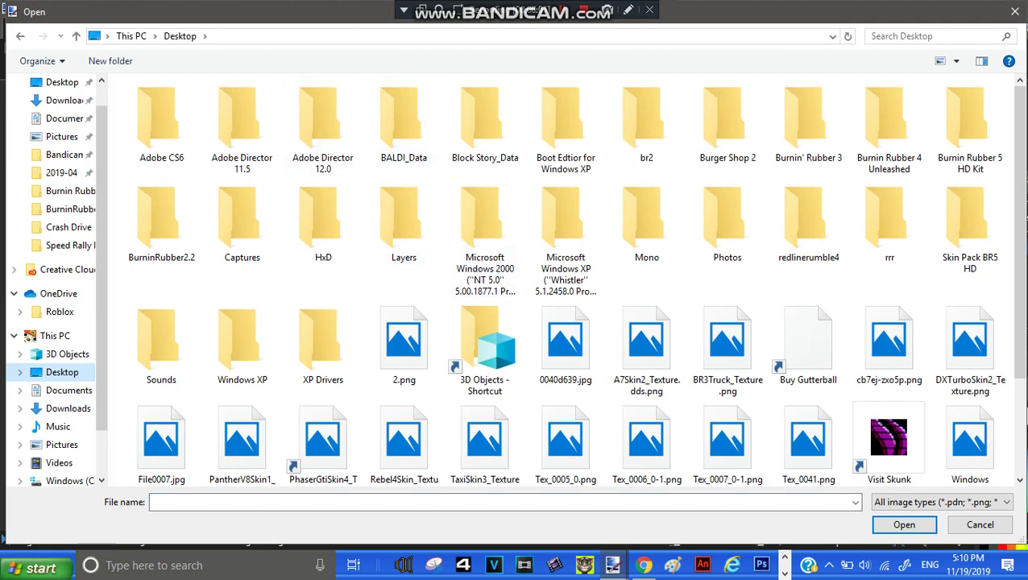
pyautogui.doubleClick(888, 128)
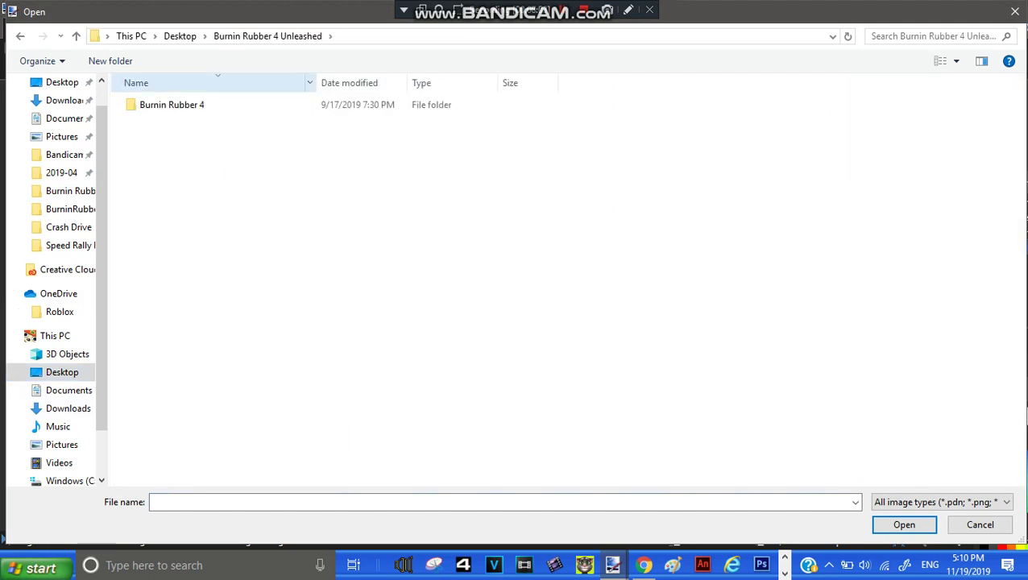
pyautogui.doubleClick(172, 105)
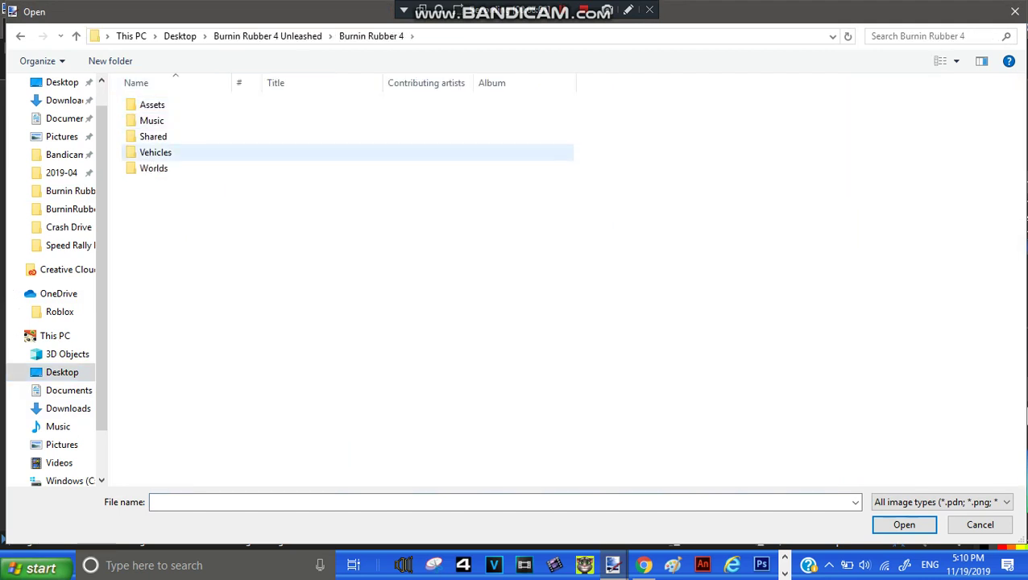
pyautogui.doubleClick(153, 136)
pyautogui.scroll(-3, 153, 136)
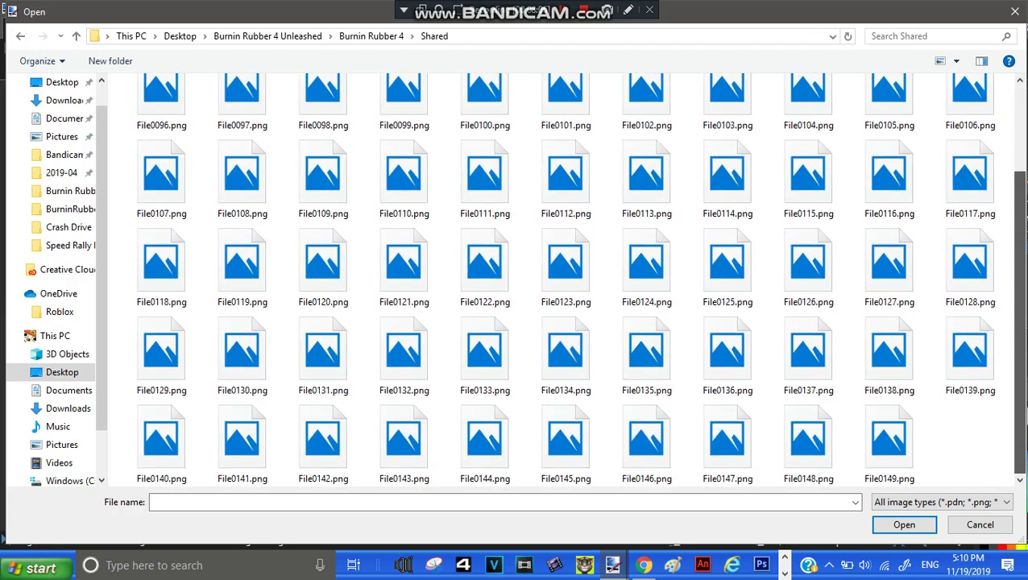
pyautogui.moveTo(1010, 312); pyautogui.dragTo(565, 287)
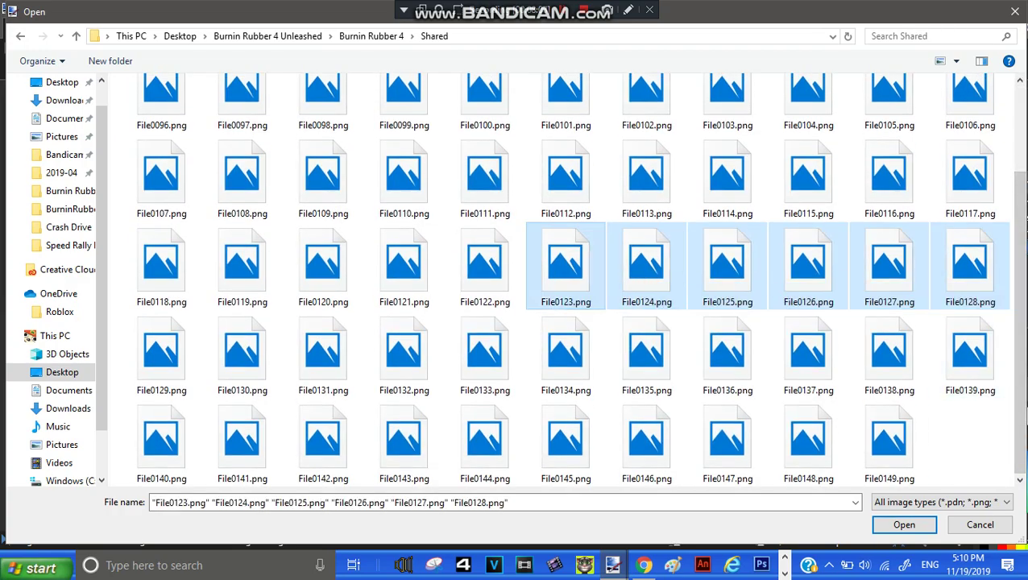
pyautogui.press('Return')
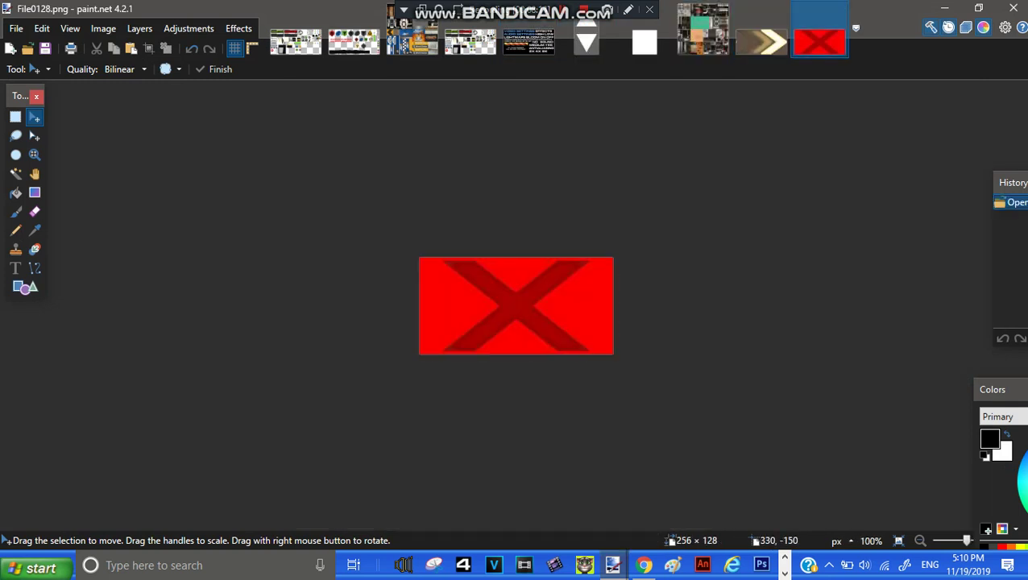
# Step: Open the next row of textures, File0129.png to File0139.png, from the same Shared folder
pyautogui.click(16, 28)
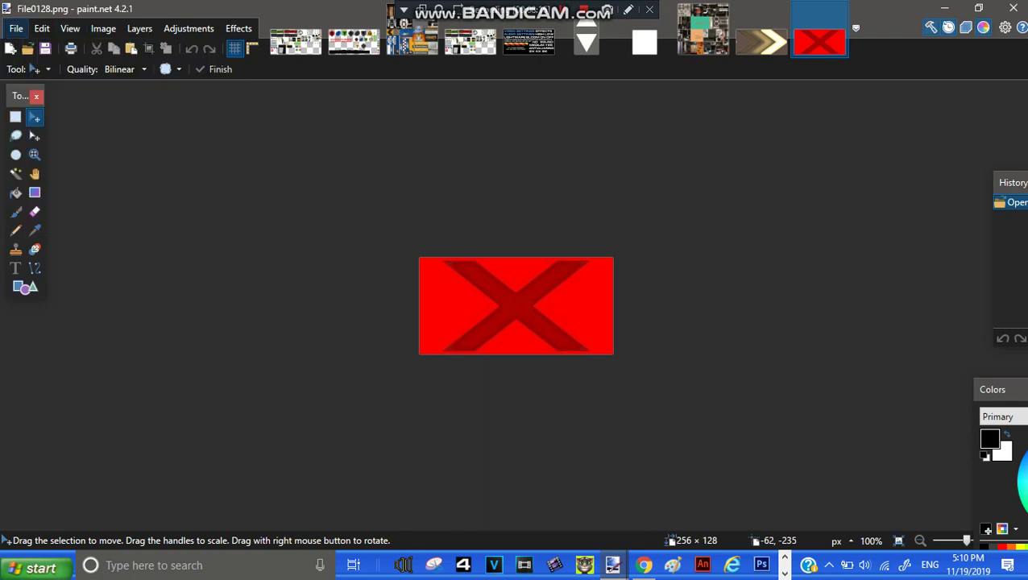
pyautogui.press('Escape')
pyautogui.hotkey('ctrl', 'o')
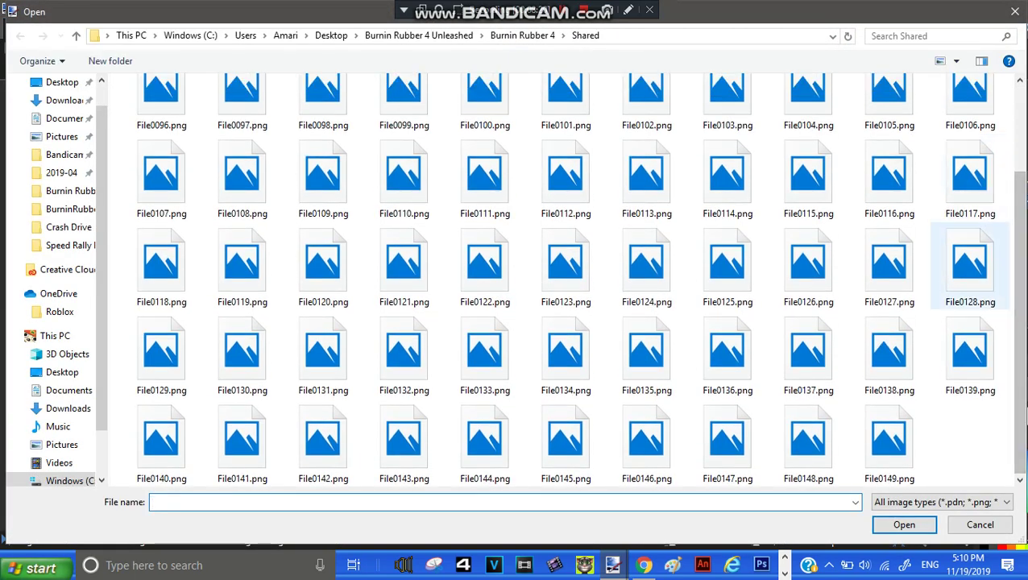
pyautogui.moveTo(1010, 401); pyautogui.dragTo(120, 354)
pyautogui.press('Return')
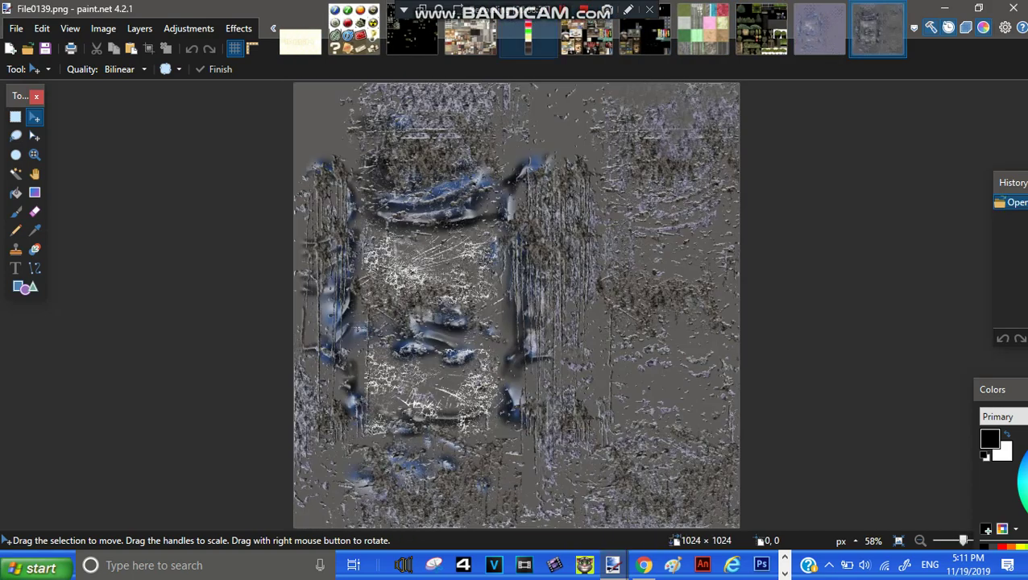
# Step: Bring up the File0134.png texture atlas and rotate the image 90° clockwise
pyautogui.click(528, 34)
pyautogui.click(586, 34)
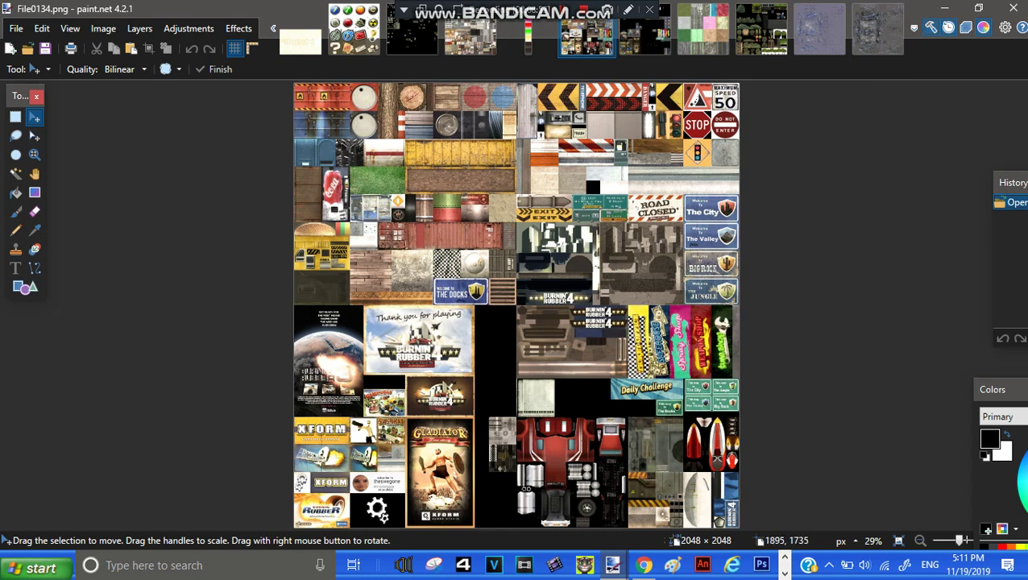
pyautogui.click(103, 28)
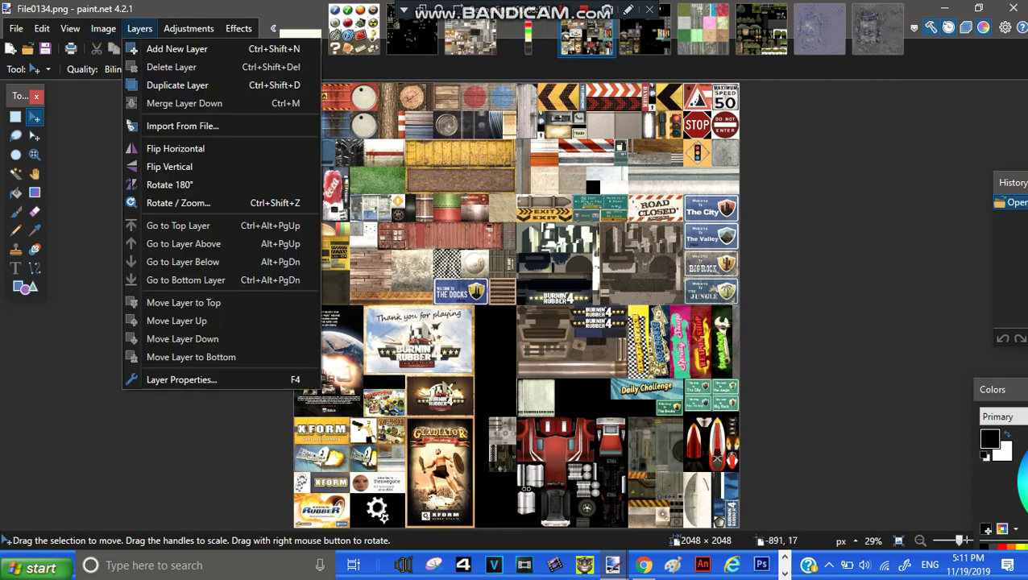
pyautogui.click(113, 148)
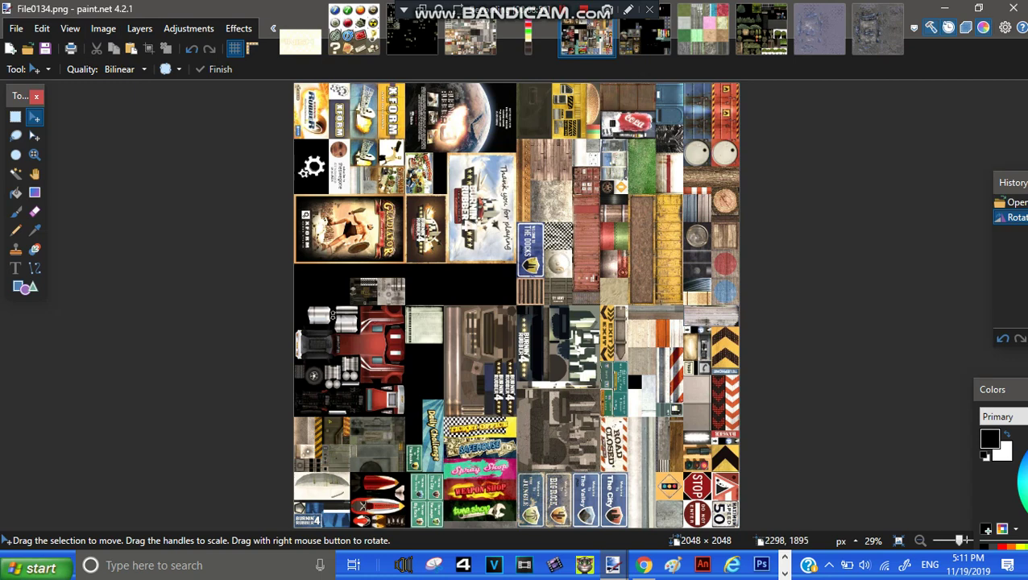
# Step: Move the Colors window clear of the zoom control and magnify File0134.png to 150% to inspect its details
pyautogui.moveTo(992, 396); pyautogui.dragTo(814, 296)
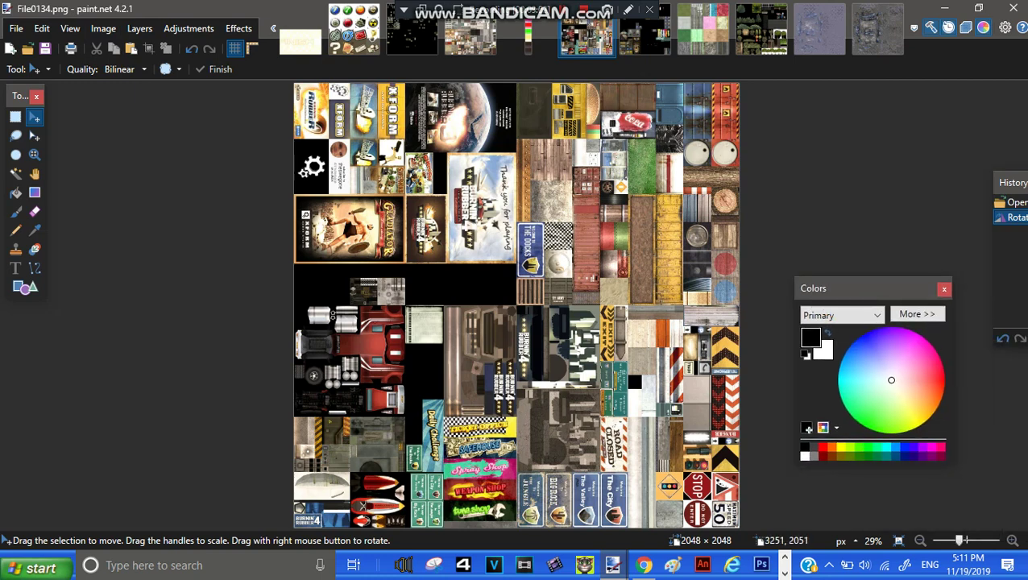
pyautogui.click(1012, 541)
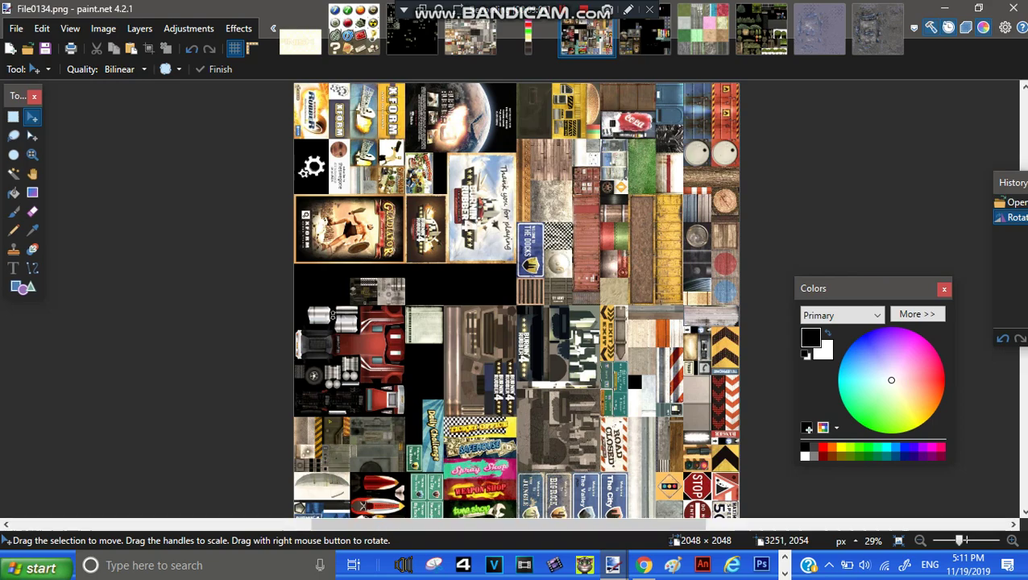
pyautogui.moveTo(958, 541)
pyautogui.mouseDown()
pyautogui.moveTo(992, 540)
pyautogui.moveTo(969, 541)
pyautogui.mouseUp()
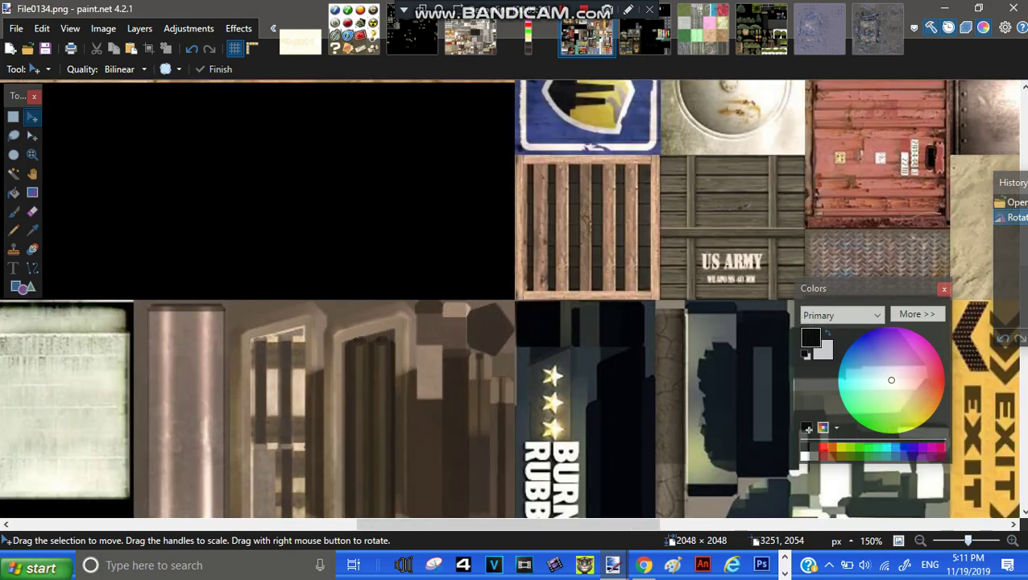